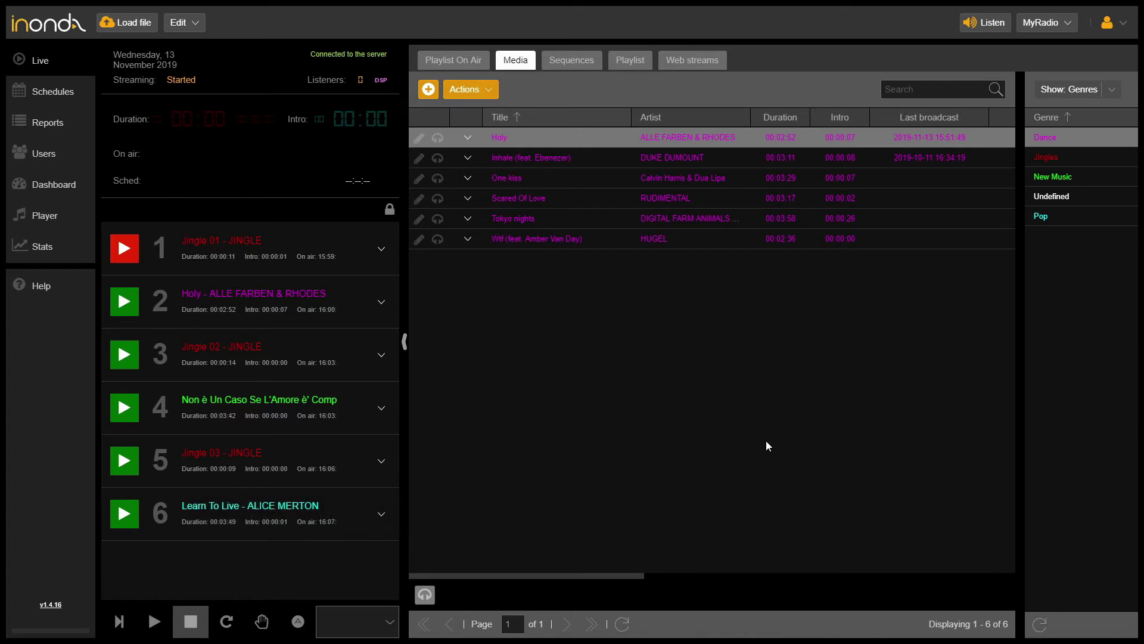
# - Insert La Meccanica Del Cuore from the Undefined genre above Holy in slot 2, and start playing the track in slot 1
pyautogui.click(1056, 202)
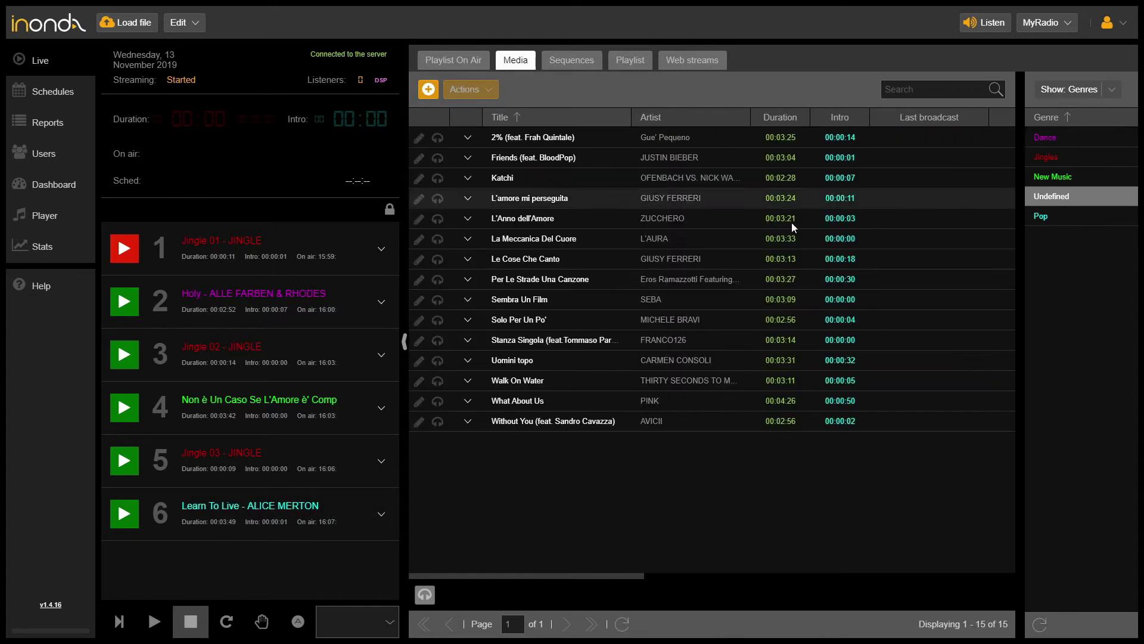
pyautogui.moveTo(610, 242); pyautogui.dragTo(264, 295)
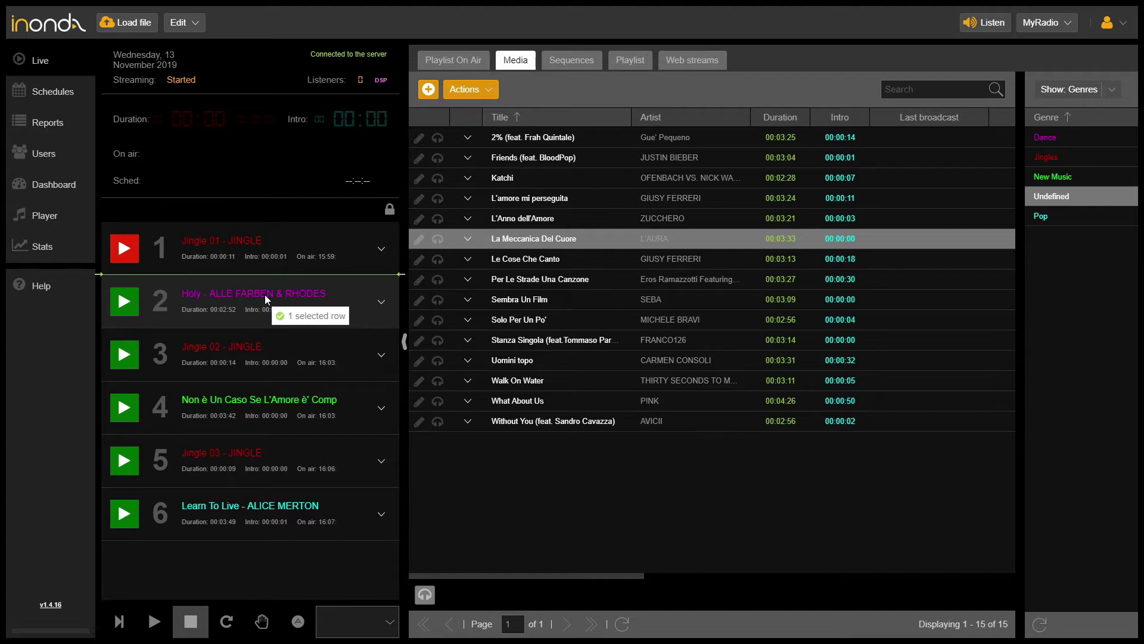
pyautogui.moveTo(265, 294); pyautogui.dragTo(265, 295)
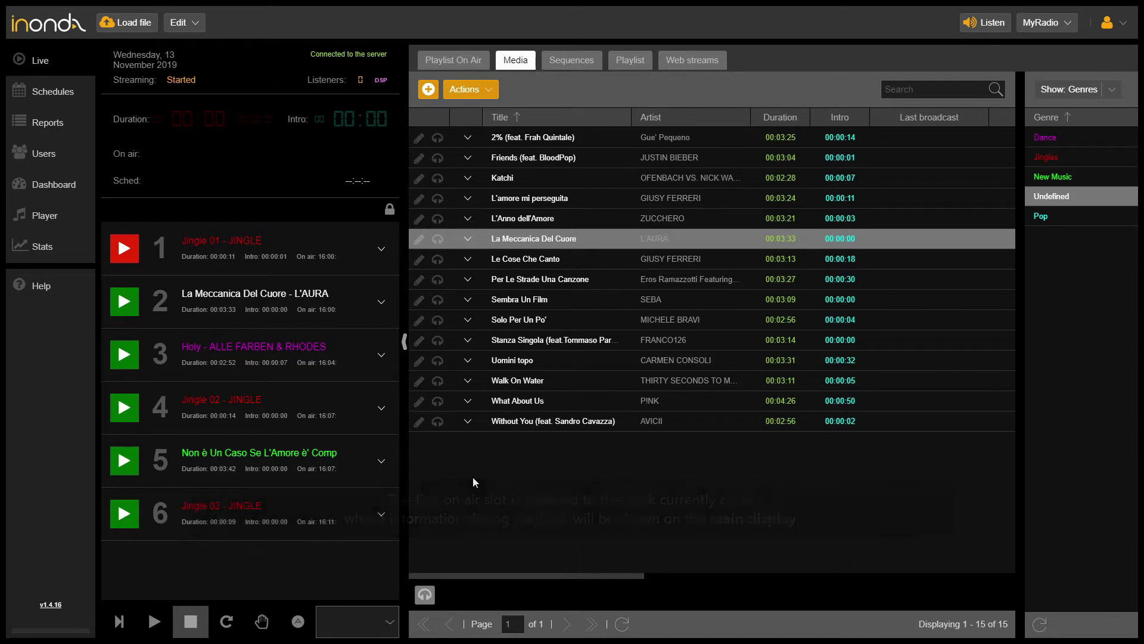
pyautogui.click(124, 248)
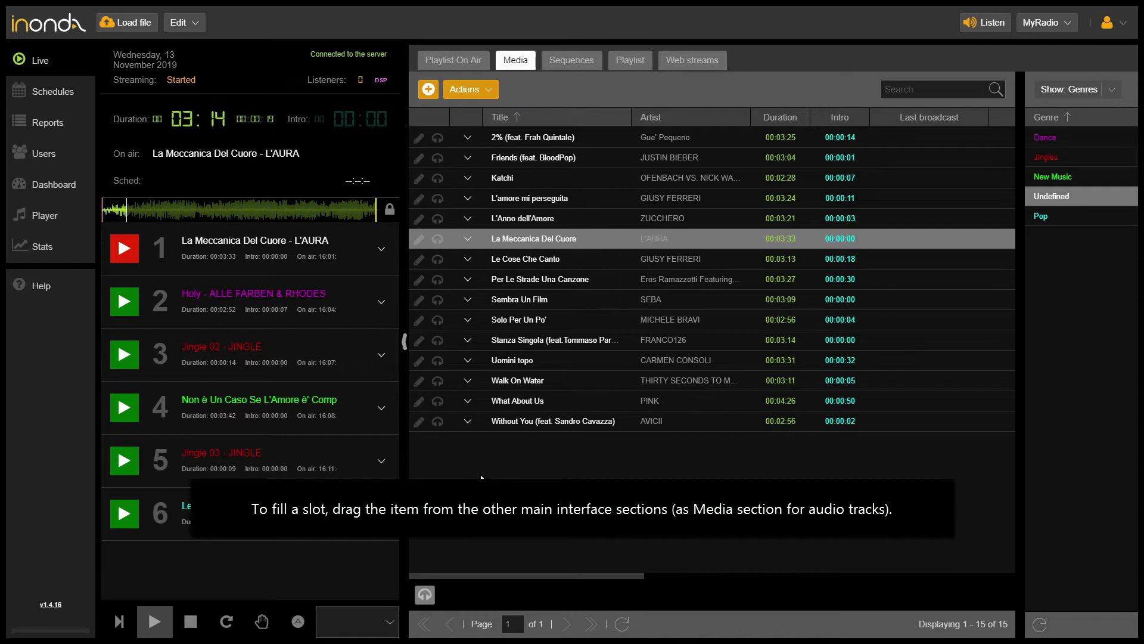
# - Insert Non è Un Caso Se L'Amore è' Complicato from the New Music genre above Holy in slot 2
pyautogui.click(1053, 176)
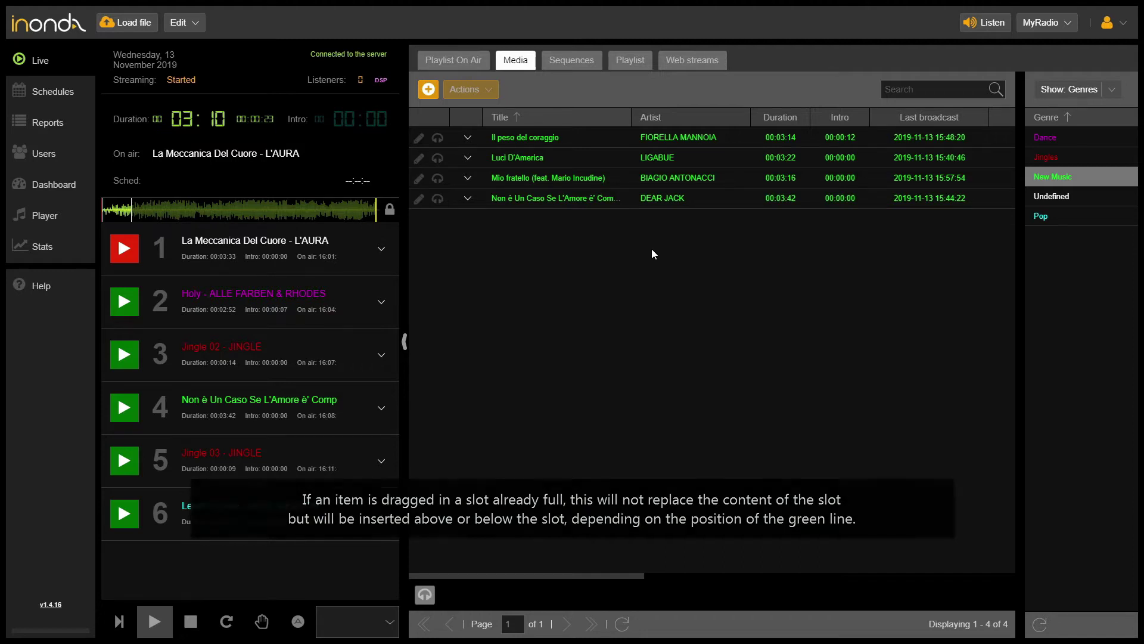
pyautogui.moveTo(616, 202); pyautogui.dragTo(329, 295)
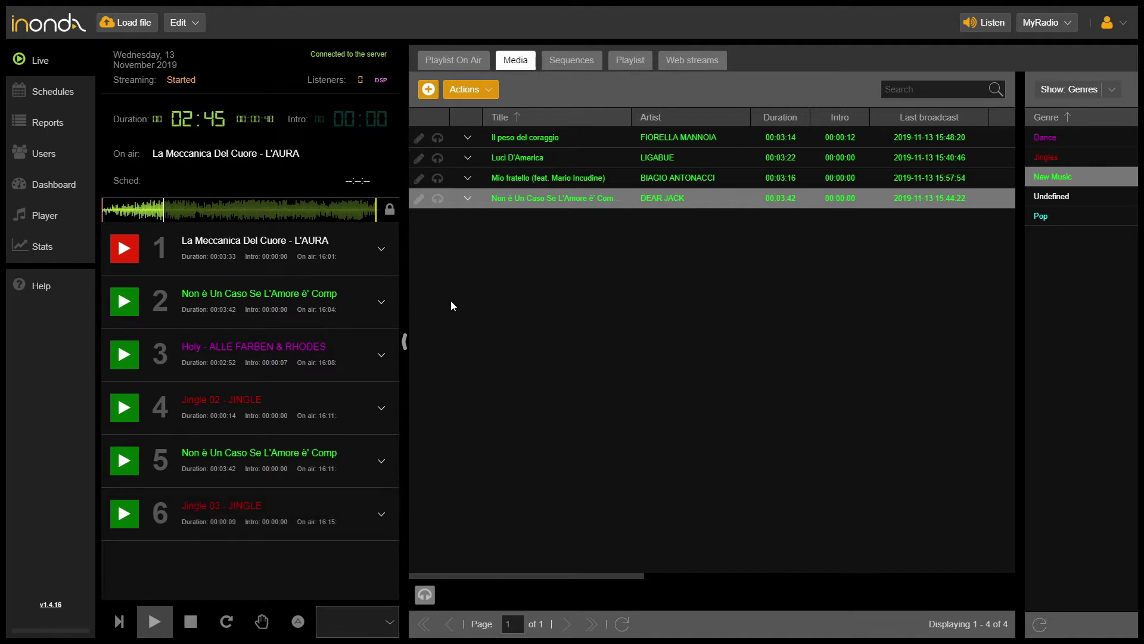
# - Reorder the slots by moving Holy to slot 2, Jingle 02 above it, and Jingle 03 to slot 4
pyautogui.moveTo(306, 341); pyautogui.dragTo(308, 298)
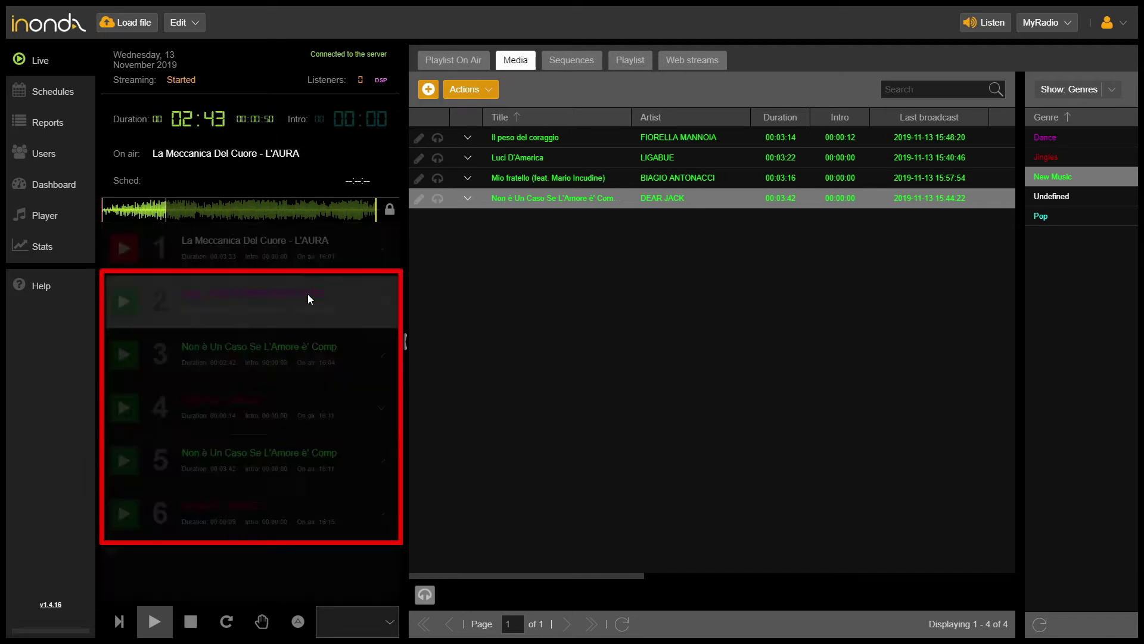
pyautogui.moveTo(280, 392); pyautogui.dragTo(288, 292)
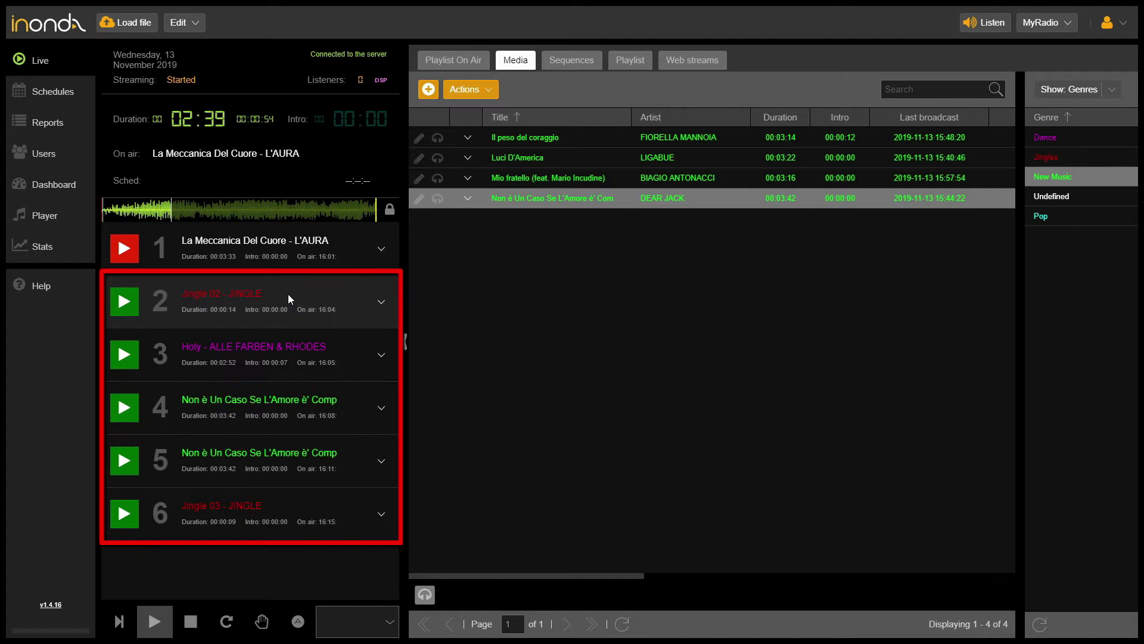
pyautogui.moveTo(246, 505); pyautogui.dragTo(269, 390)
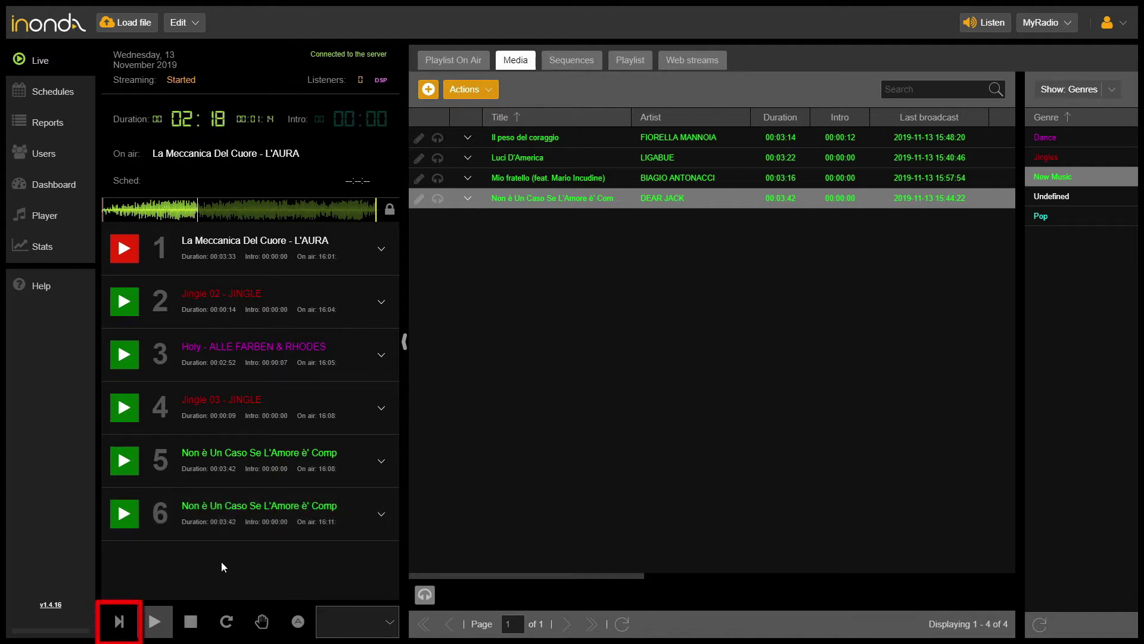
# - Skip playback to the next track, and start the track in slot 4 on air directly
pyautogui.click(122, 617)
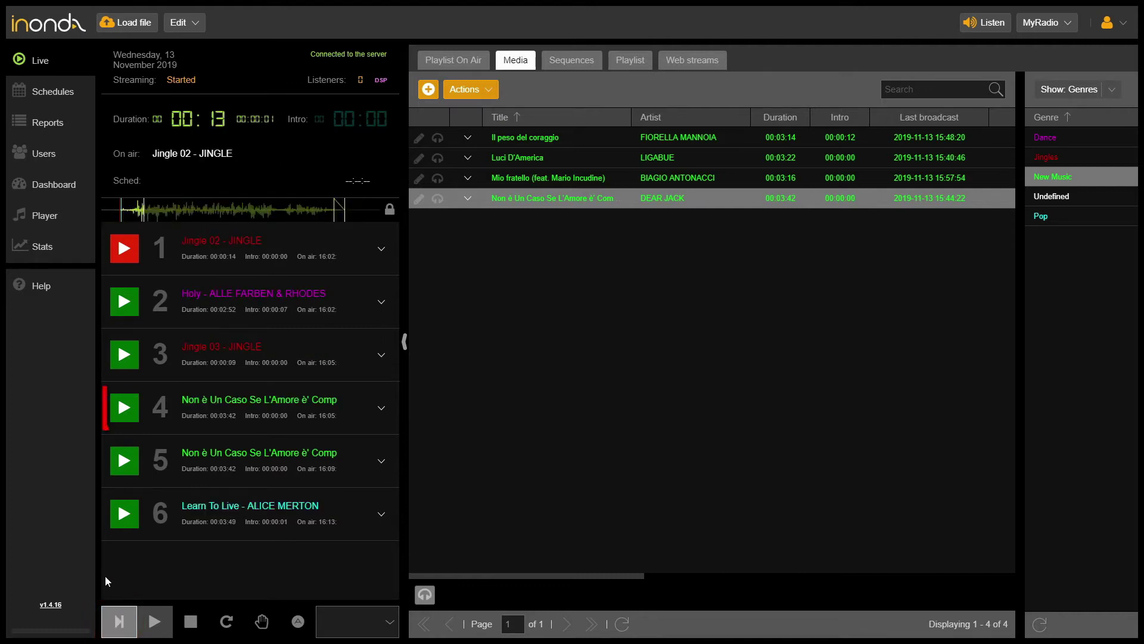
pyautogui.click(124, 407)
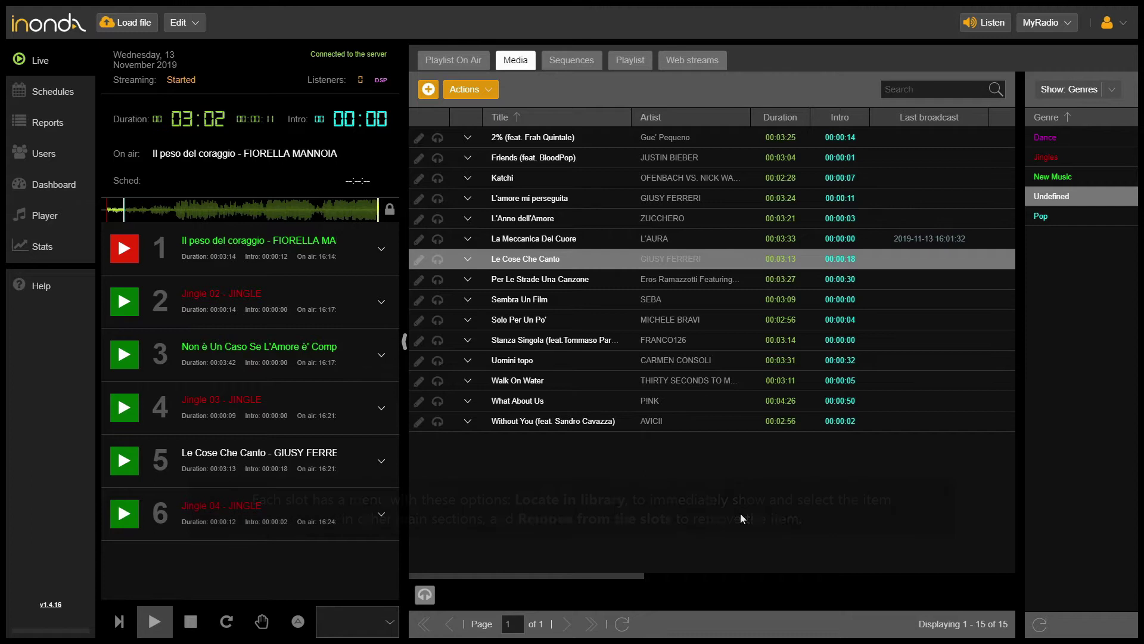
# - Locate the track from slot 3 in the media library
pyautogui.click(382, 358)
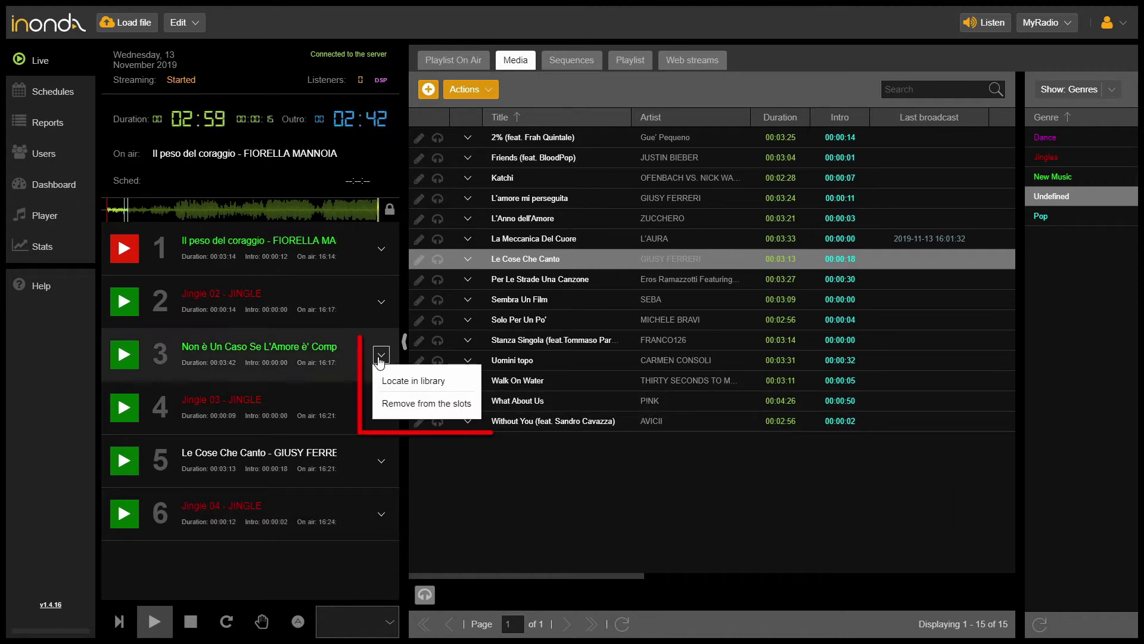
pyautogui.click(461, 385)
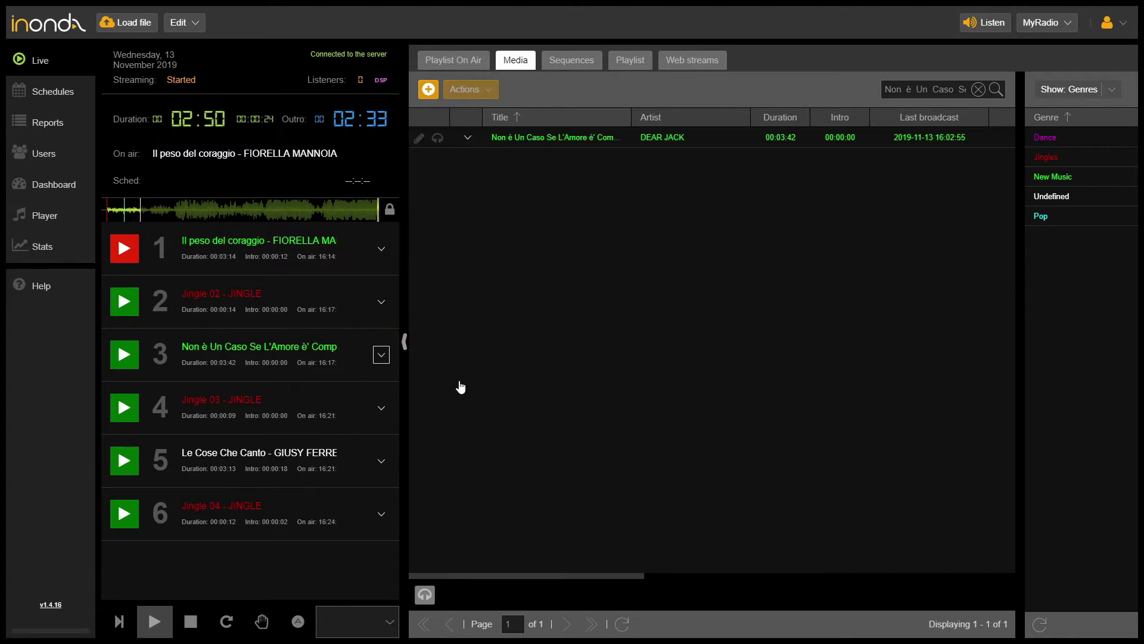
# - Remove Non è Un Caso Se L'Amore è' Complicato, Jingle 03 and Jingle 04 from the slots
pyautogui.click(381, 356)
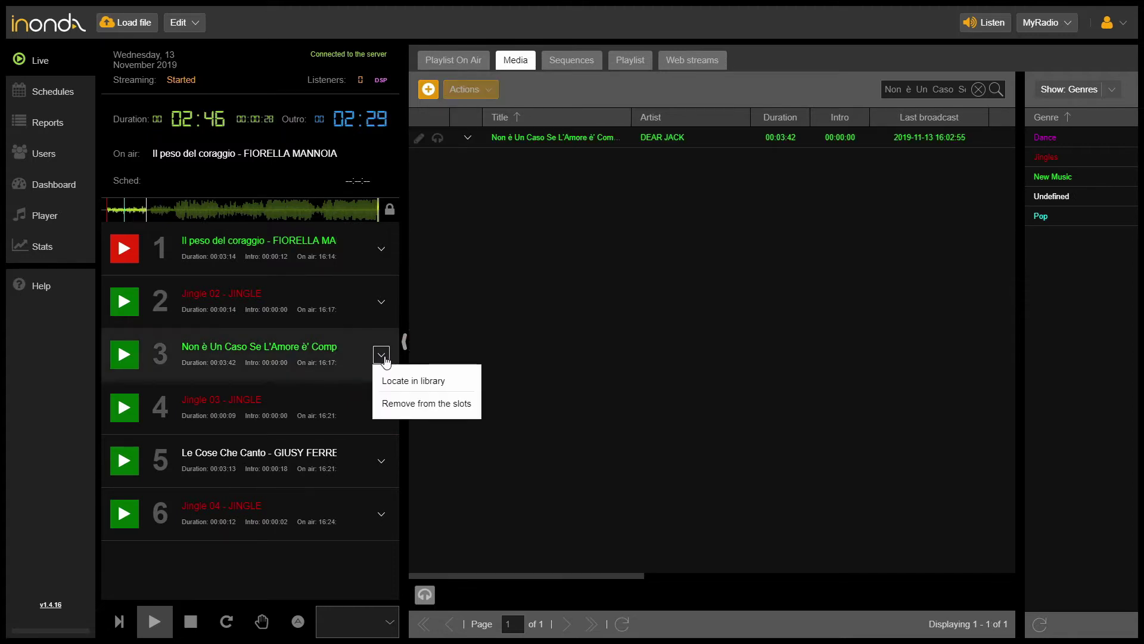
pyautogui.click(454, 404)
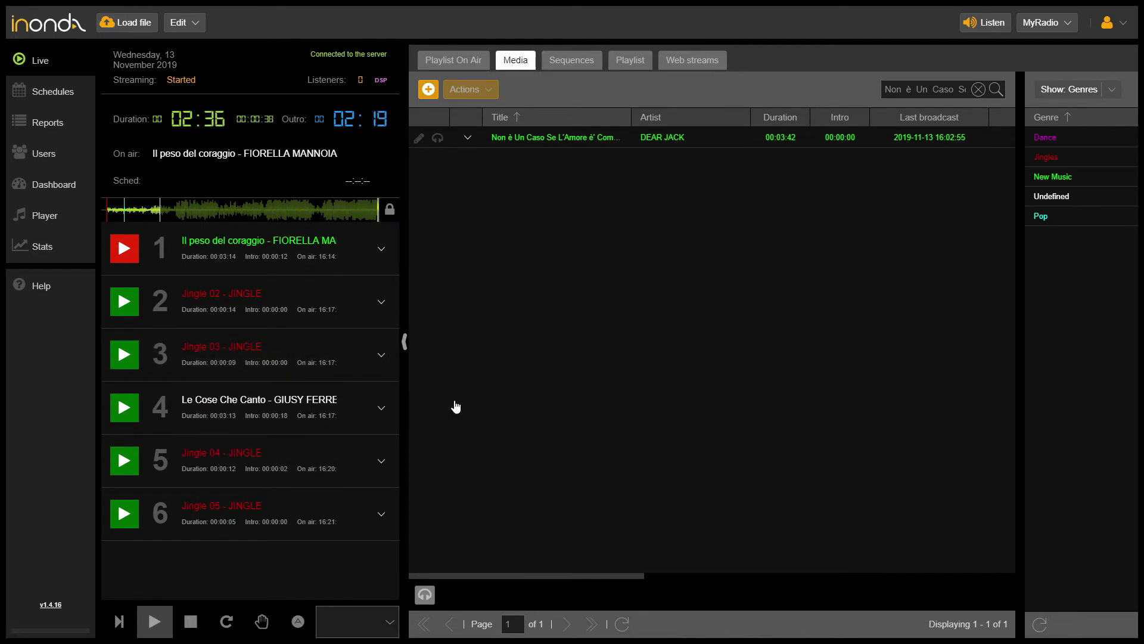
pyautogui.click(382, 355)
pyautogui.click(426, 403)
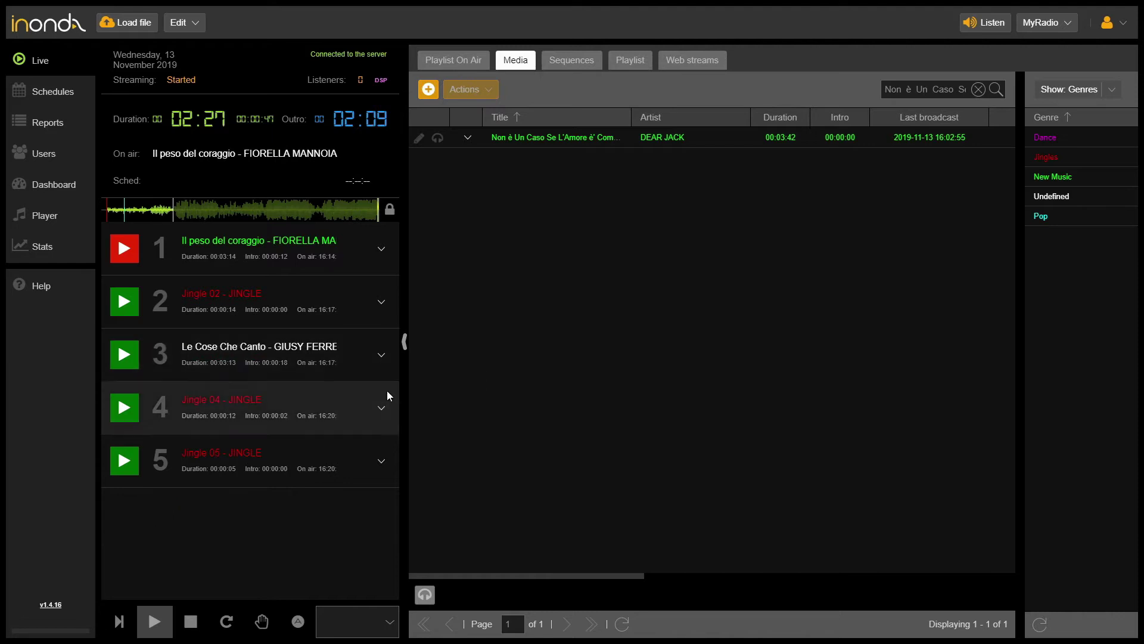
pyautogui.click(381, 407)
pyautogui.click(420, 456)
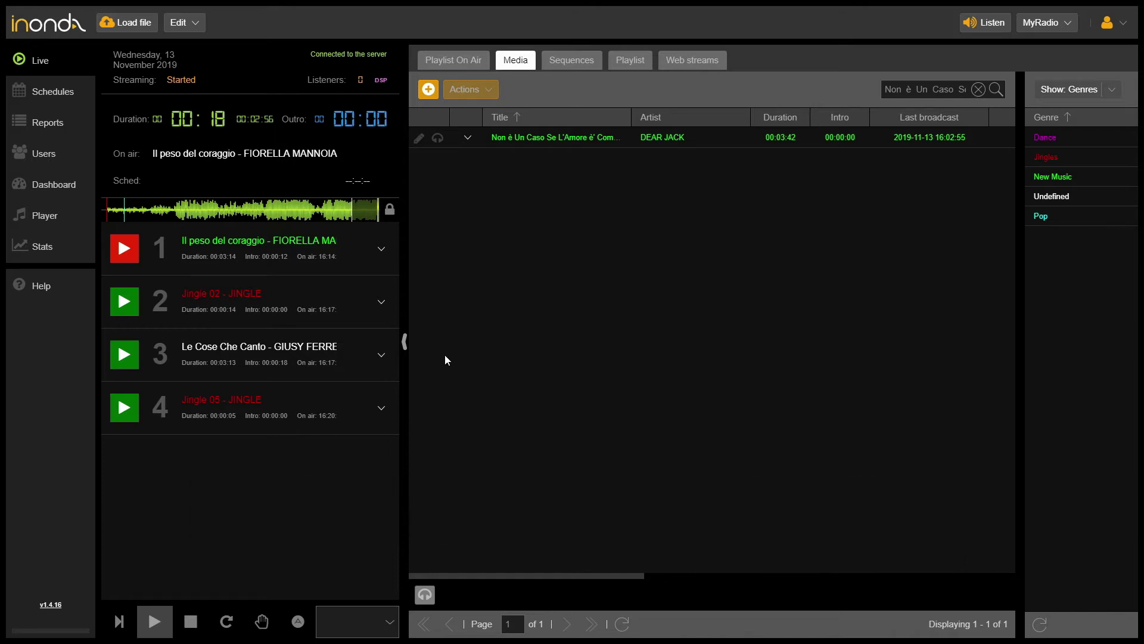
# - Switch the manual playback mode on and back off
pyautogui.click(263, 623)
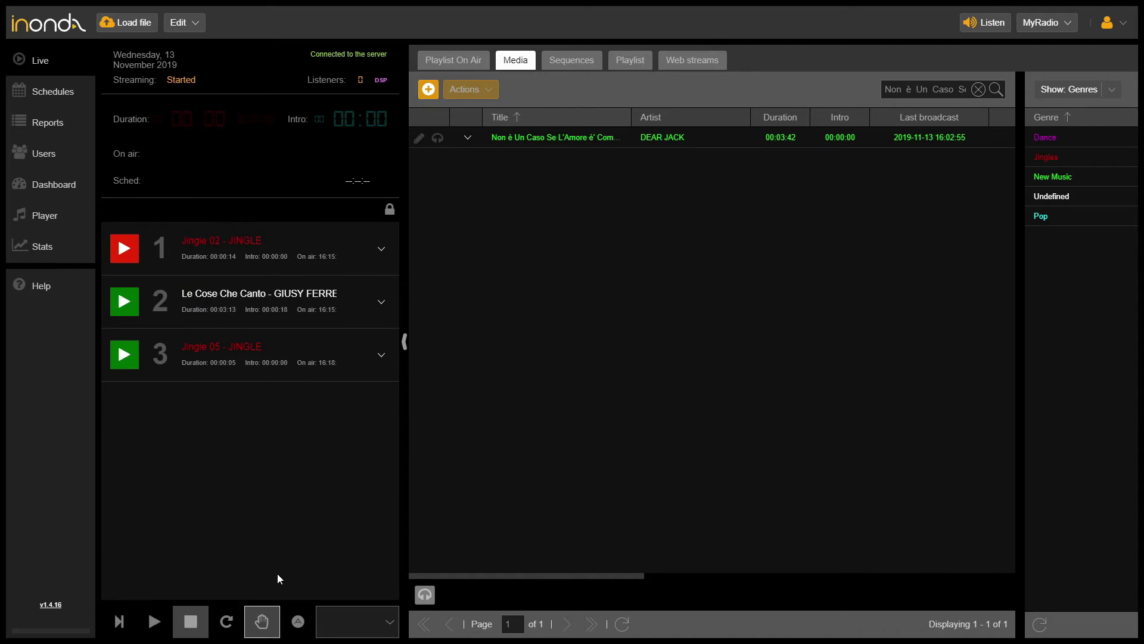
pyautogui.click(264, 621)
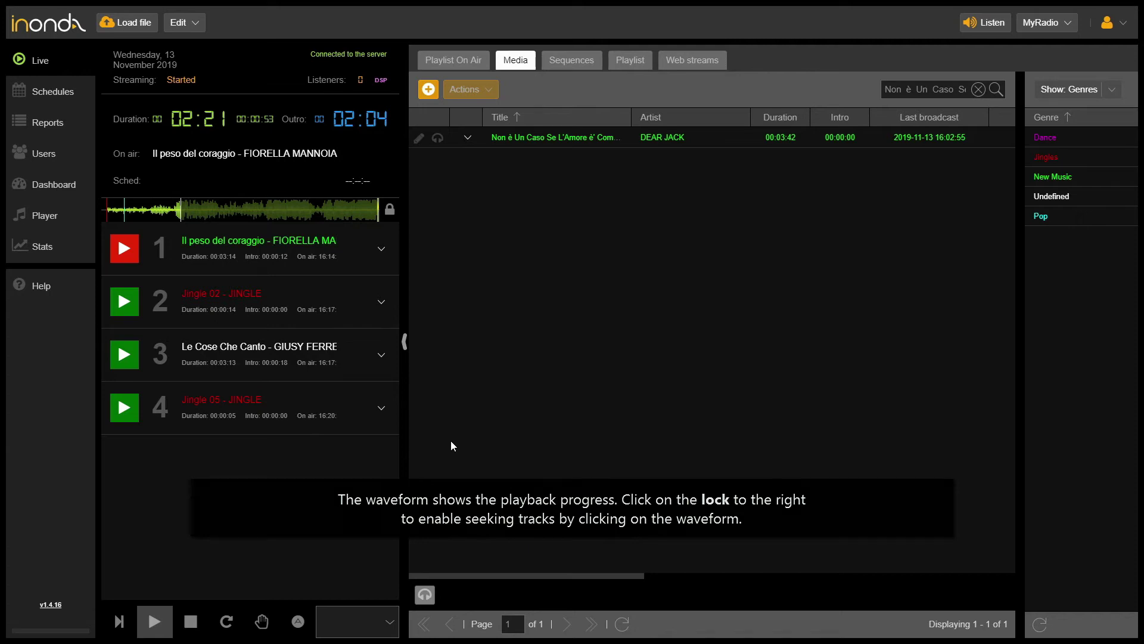
# - Unlock the waveform, seek the track on air to about 03:02, and lock the waveform again
pyautogui.click(388, 215)
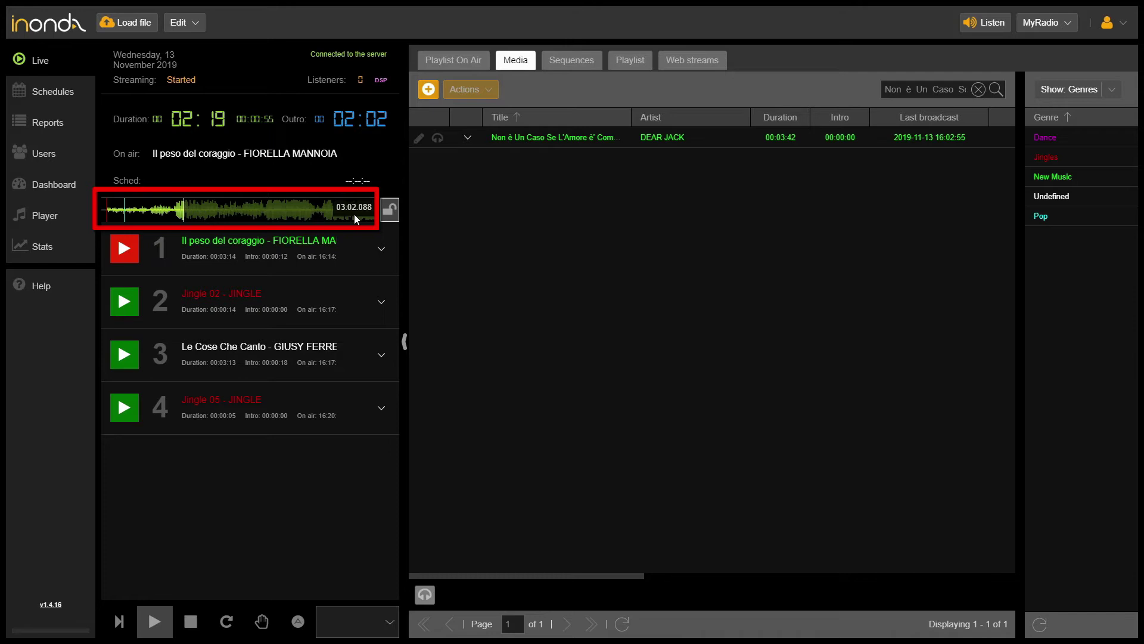
pyautogui.click(357, 213)
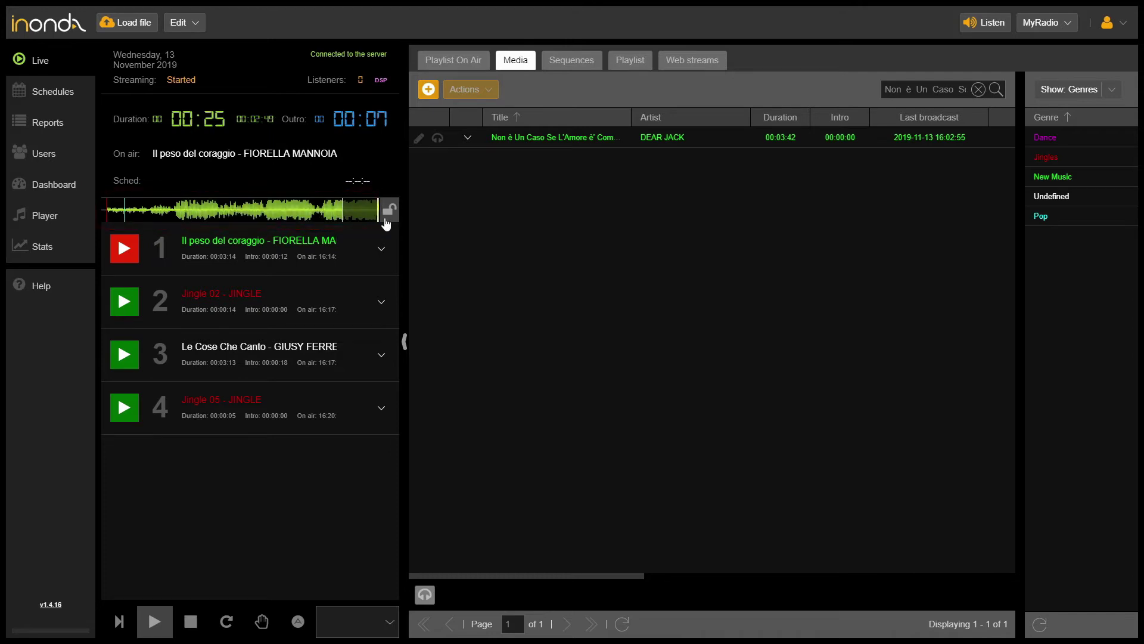
pyautogui.click(387, 214)
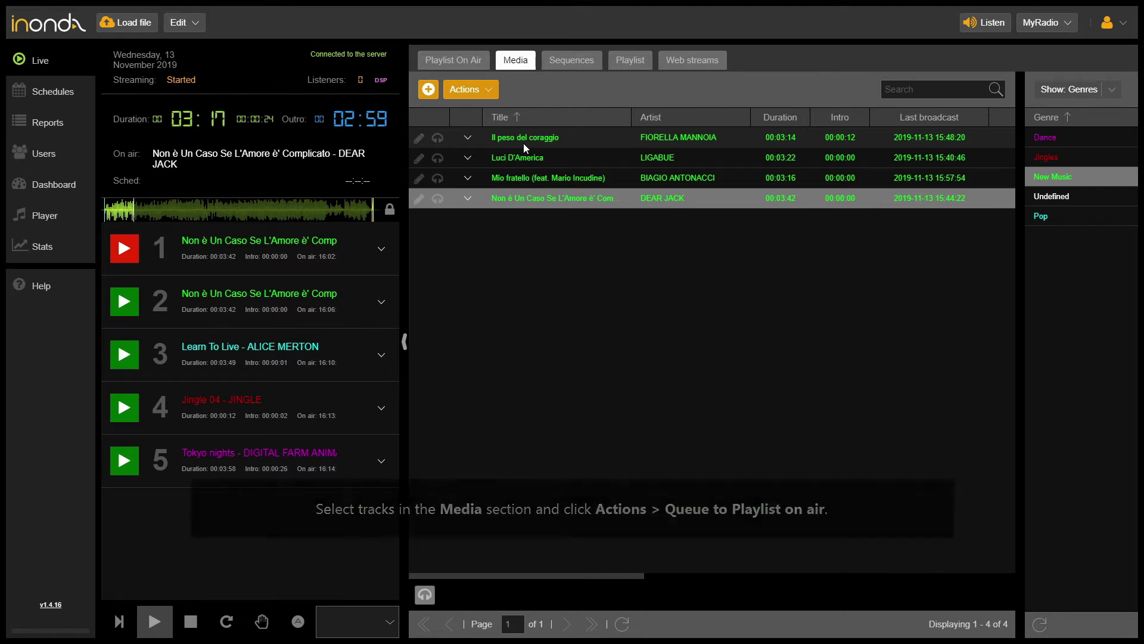
# - Queue all tracks of the New Music genre, from Il peso del coraggio to Non è Un Caso, to the playlist on air
pyautogui.keyDown('shift'); pyautogui.click(523, 141); pyautogui.keyUp('shift')
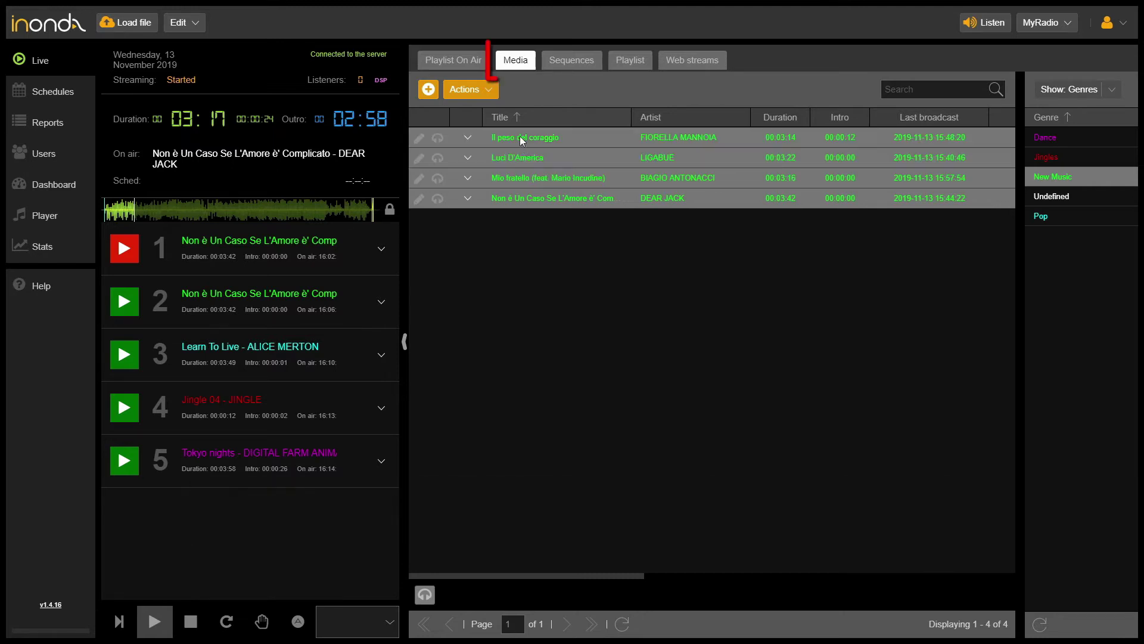
pyautogui.click(488, 95)
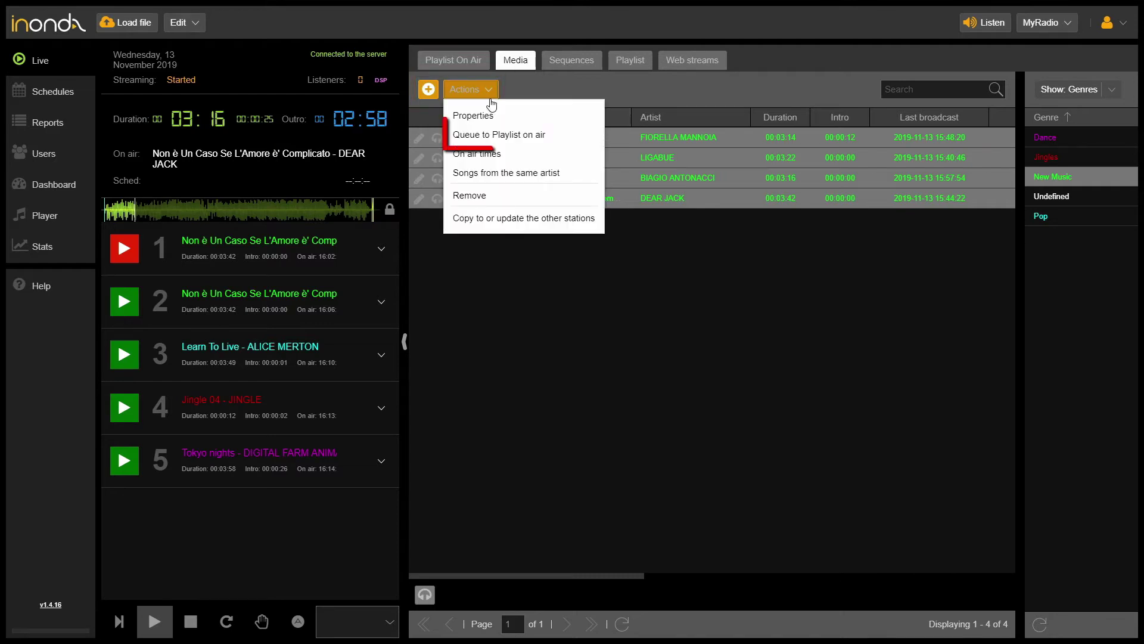
pyautogui.click(498, 136)
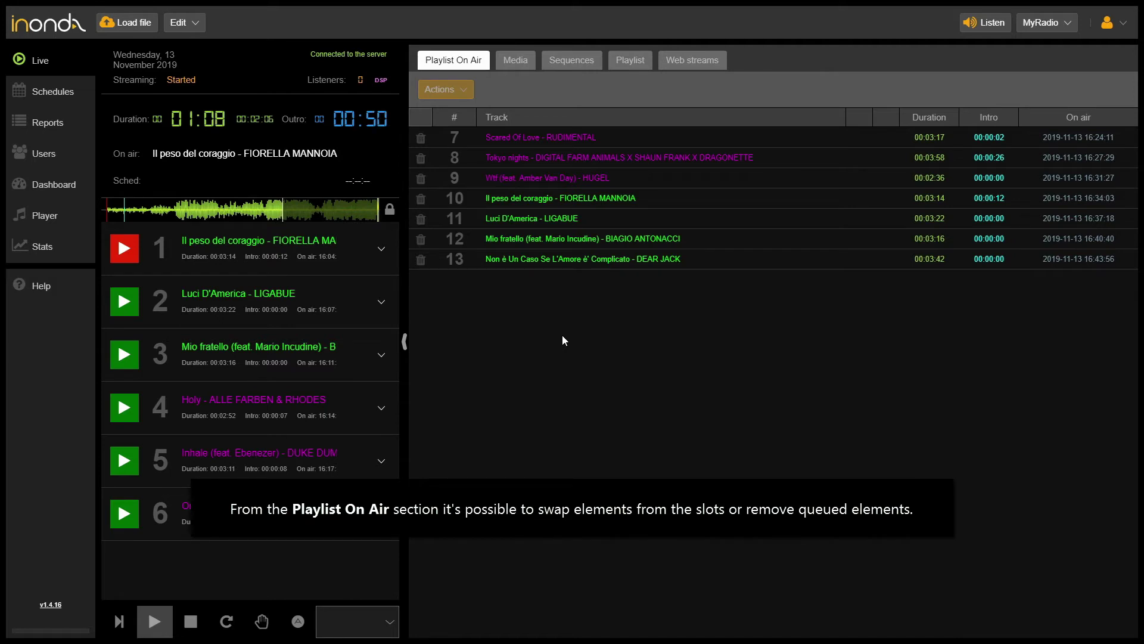
# - Swap Mio fratello with Tokyo nights in the queue between positions 12 and 8, and move Tokyo nights to slot 2
pyautogui.click(528, 242)
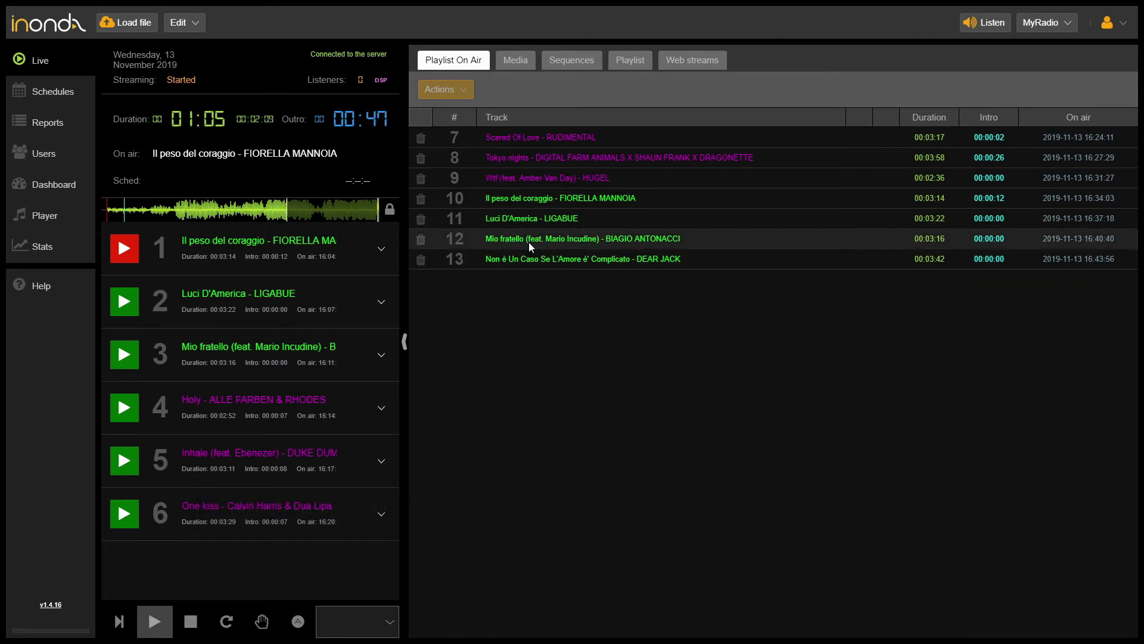
pyautogui.moveTo(528, 242)
pyautogui.mouseDown()
pyautogui.moveTo(528, 153)
pyautogui.moveTo(525, 250)
pyautogui.mouseUp()
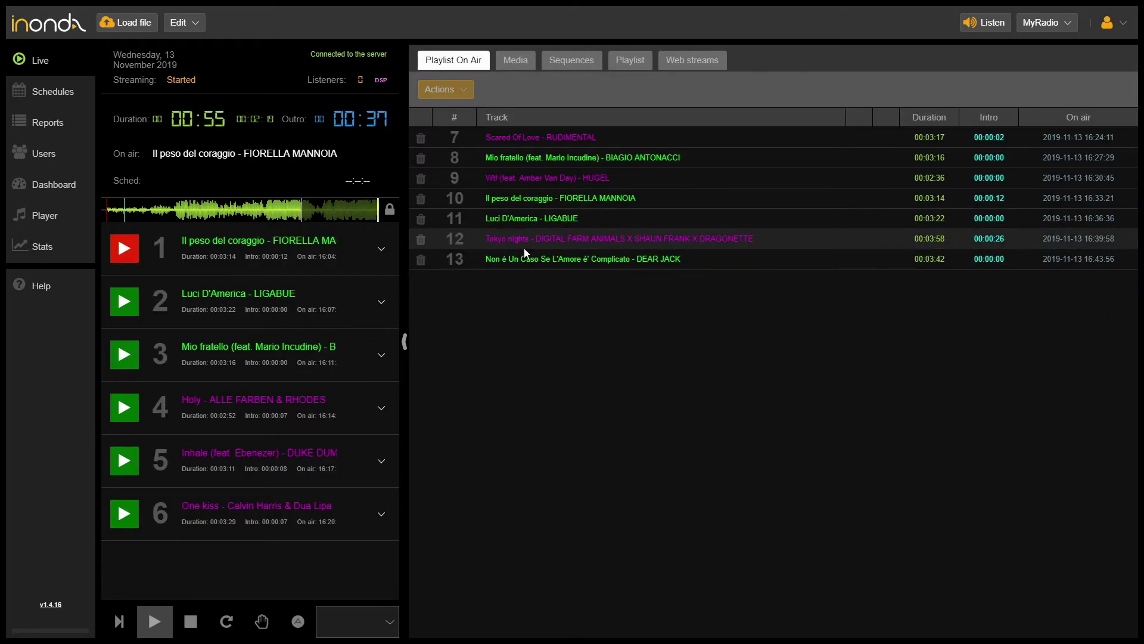
pyautogui.moveTo(521, 242); pyautogui.dragTo(243, 283)
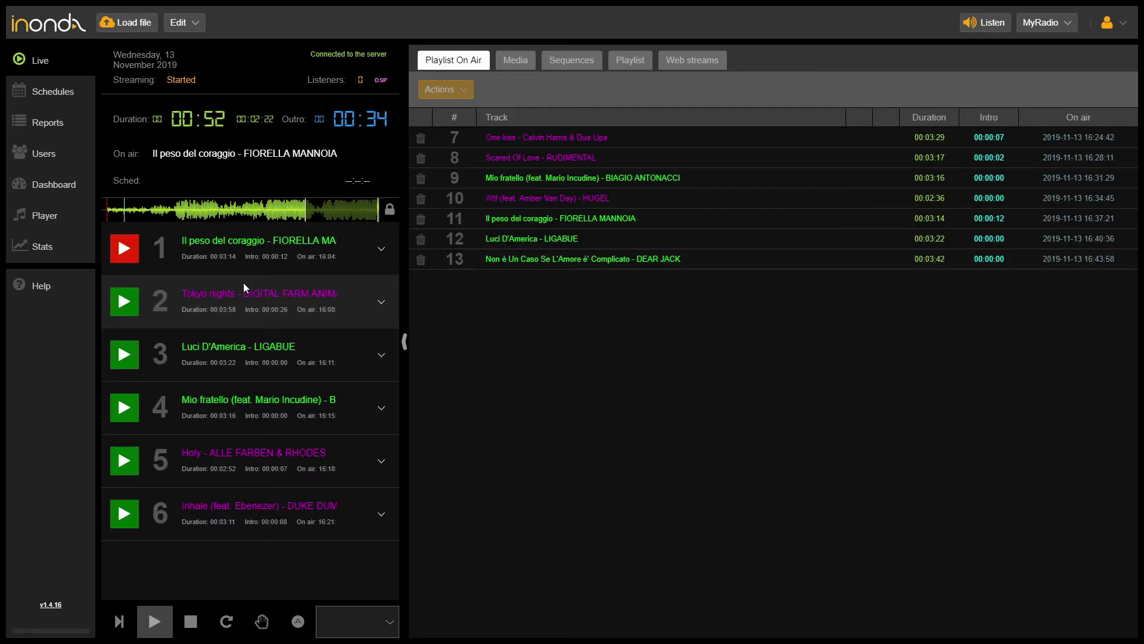
# - Remove the queued elements at positions 13 to 9 from the playlist on air, from Non è Un Caso up to Mio fratello
pyautogui.click(421, 259)
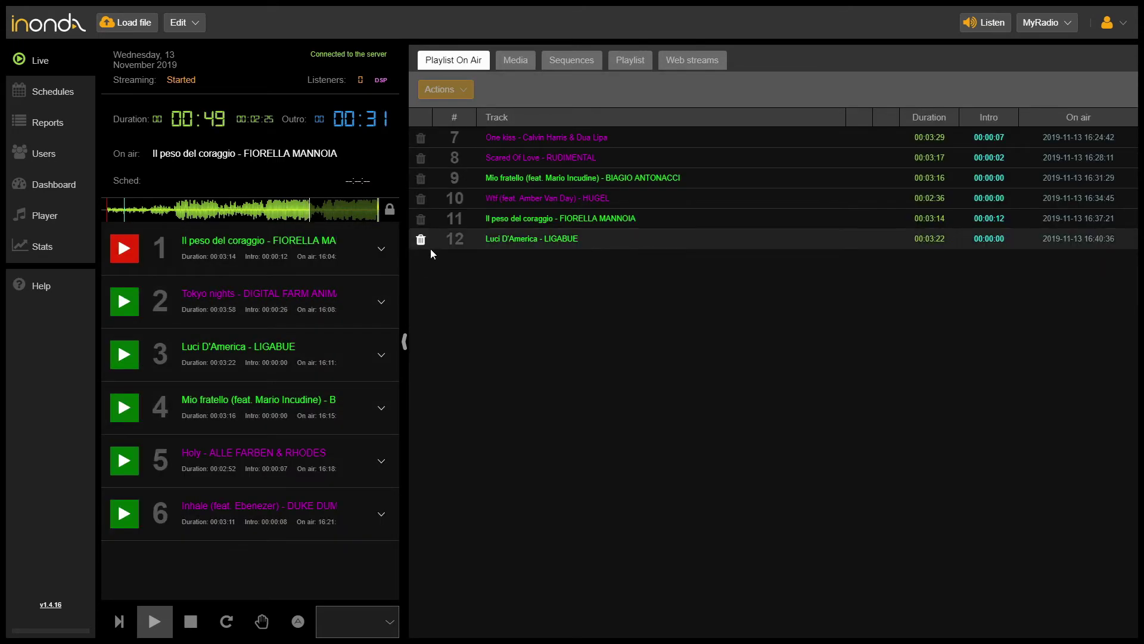
pyautogui.click(420, 238)
pyautogui.click(420, 218)
pyautogui.click(421, 199)
pyautogui.click(422, 180)
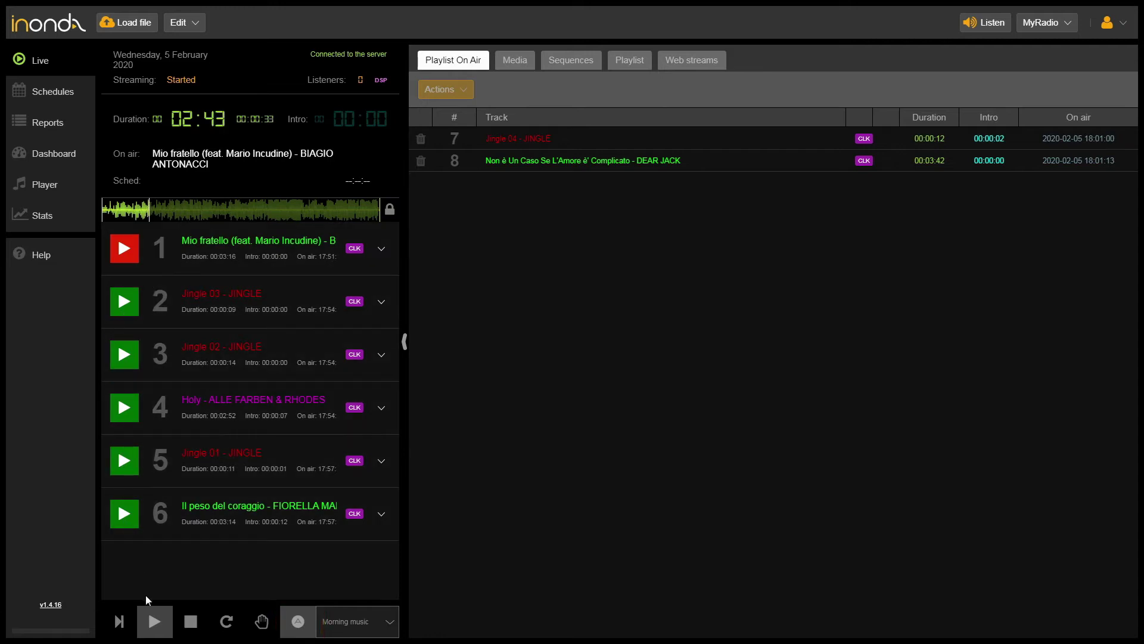
# - Skip to the next track twice while the Morning music clock is running
pyautogui.click(120, 622)
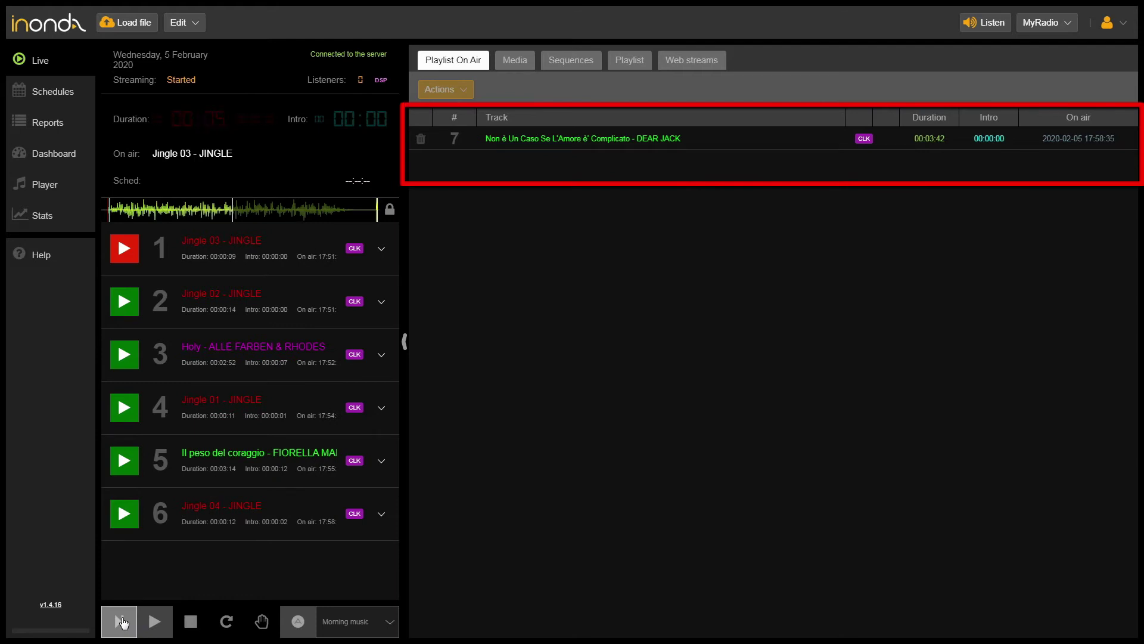
pyautogui.click(119, 621)
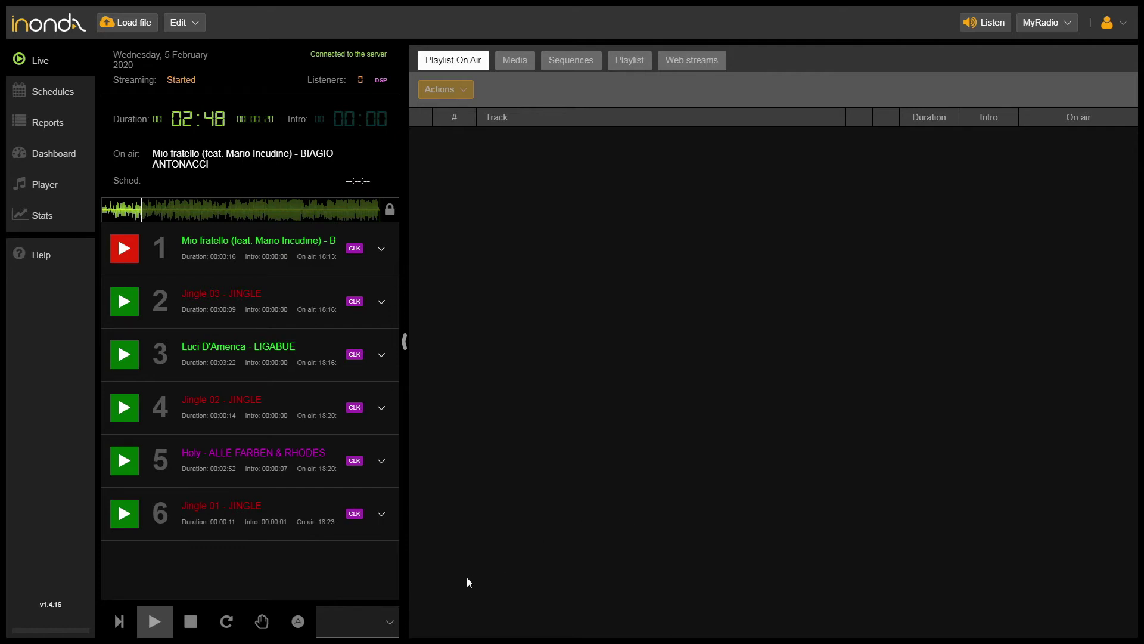
# - Select the Evening music clock and confirm starting it
pyautogui.click(393, 621)
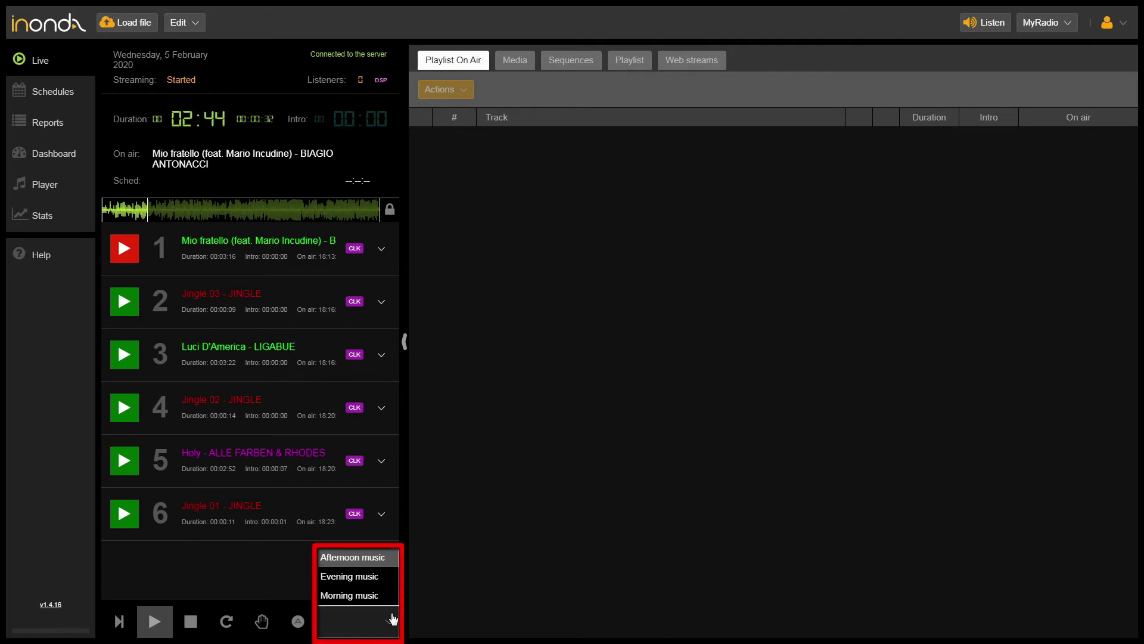
pyautogui.click(382, 581)
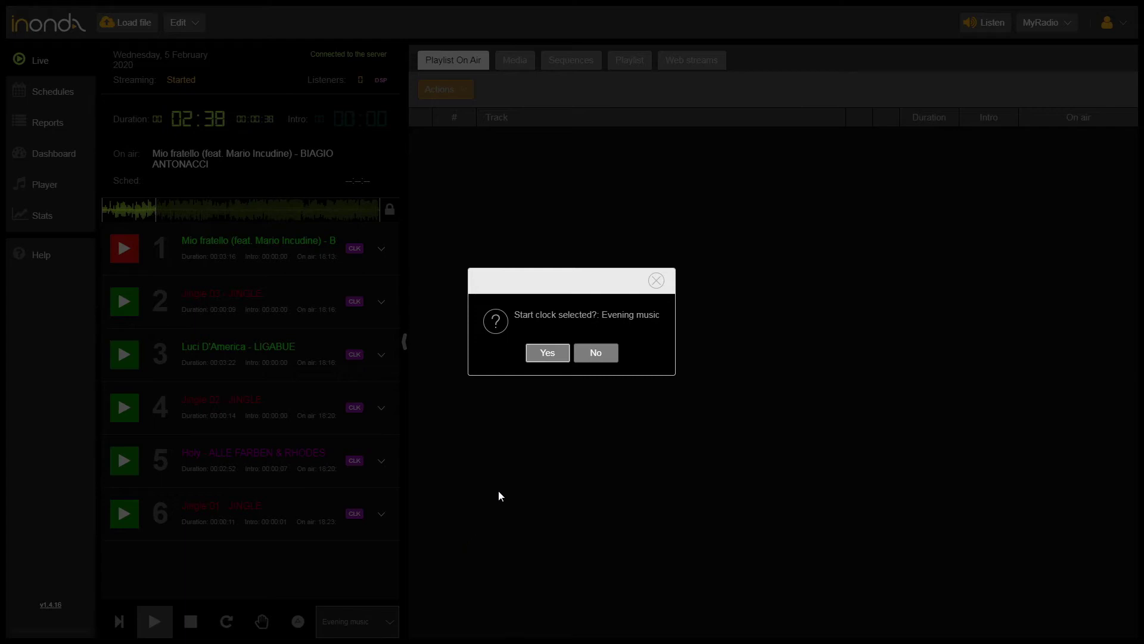
pyautogui.click(557, 355)
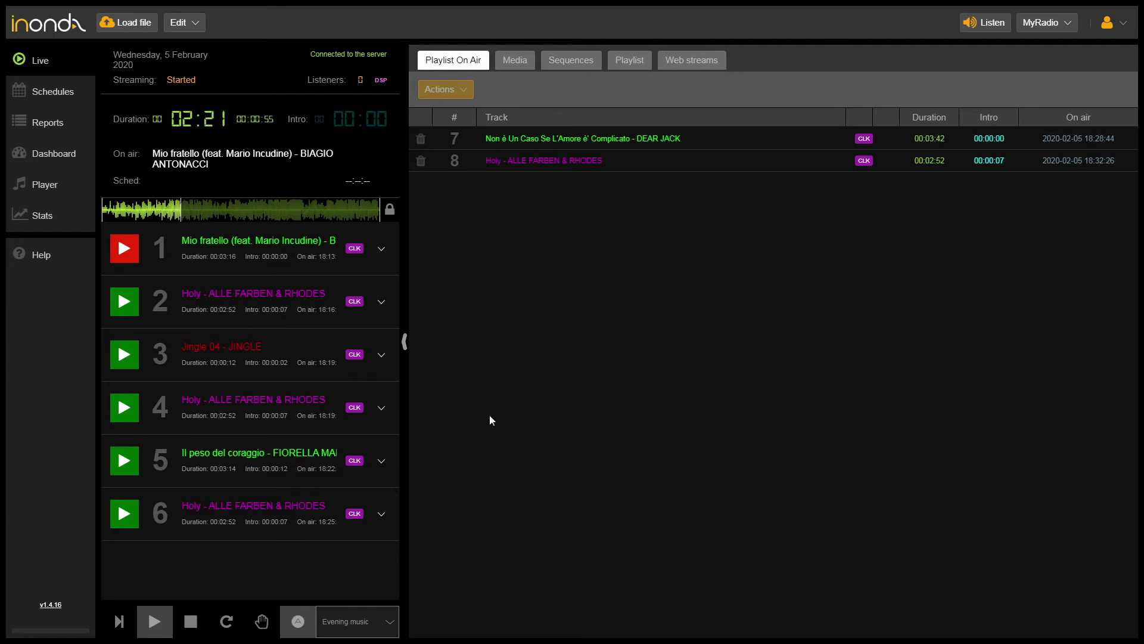
# - Select the Afternoon music clock for the live player and confirm starting it
pyautogui.click(357, 621)
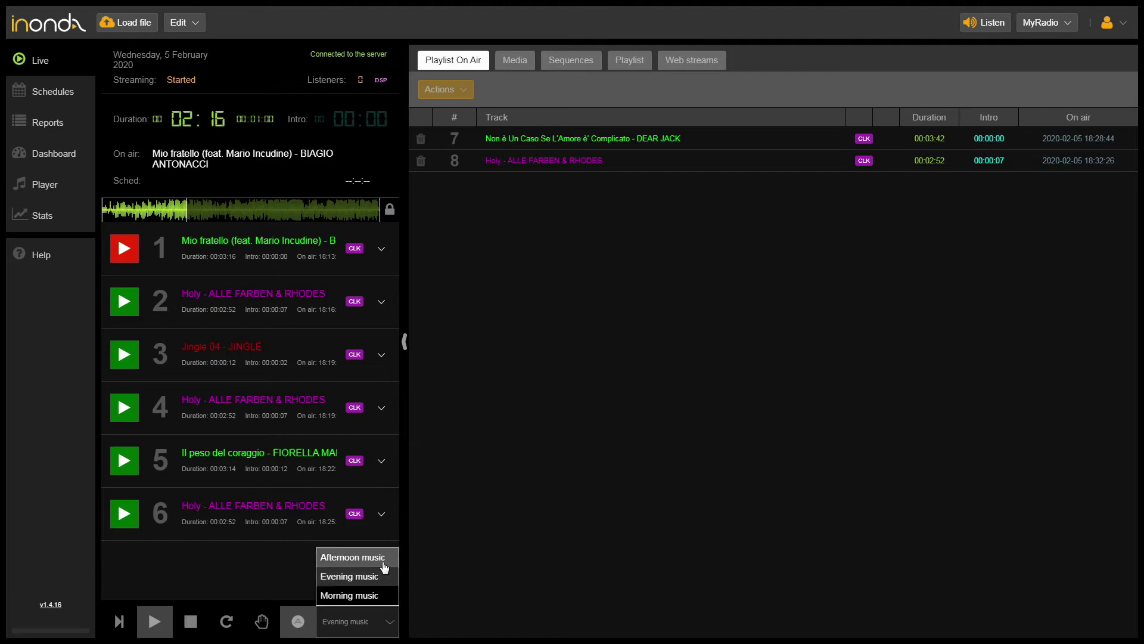
pyautogui.click(351, 553)
pyautogui.click(547, 353)
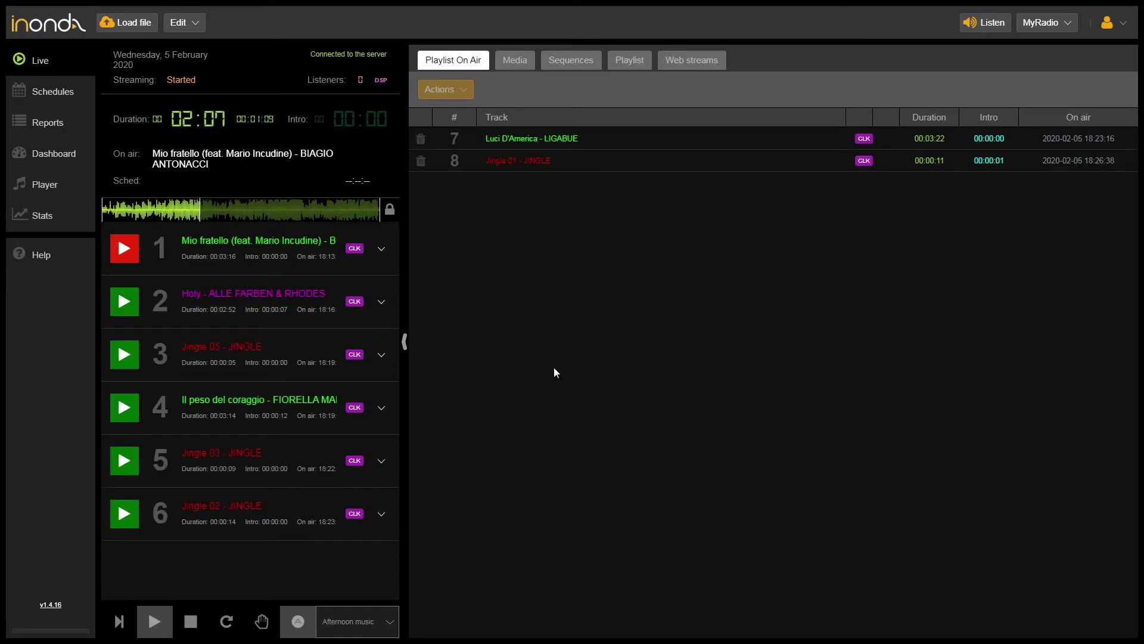
# - Select the Morning music clock for the live player and confirm starting it
pyautogui.click(384, 622)
pyautogui.click(374, 595)
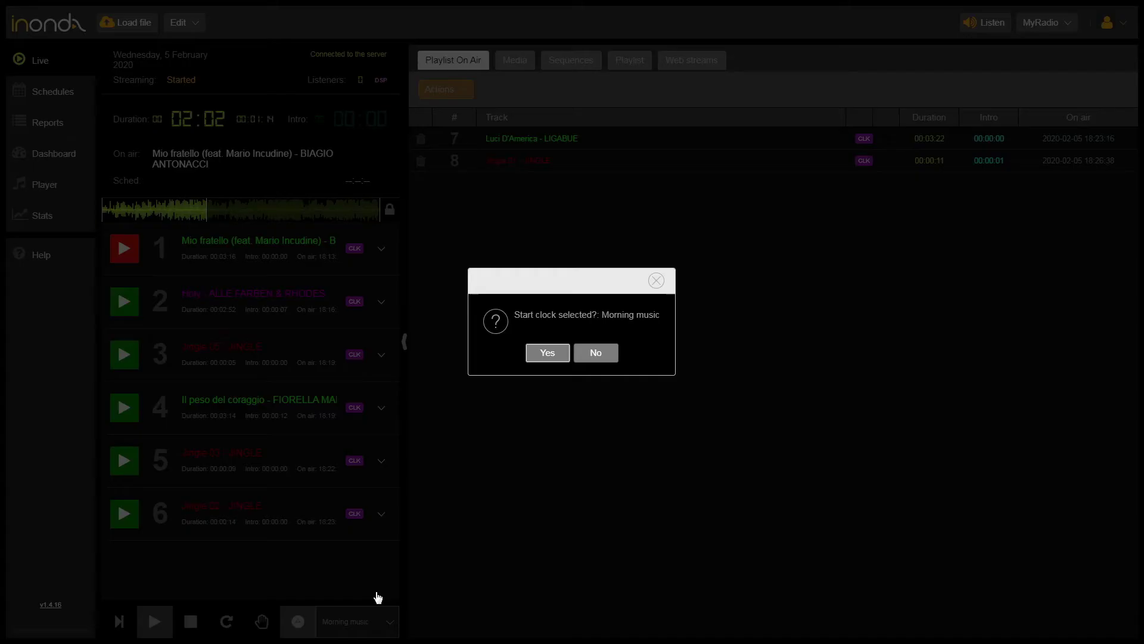
pyautogui.click(545, 352)
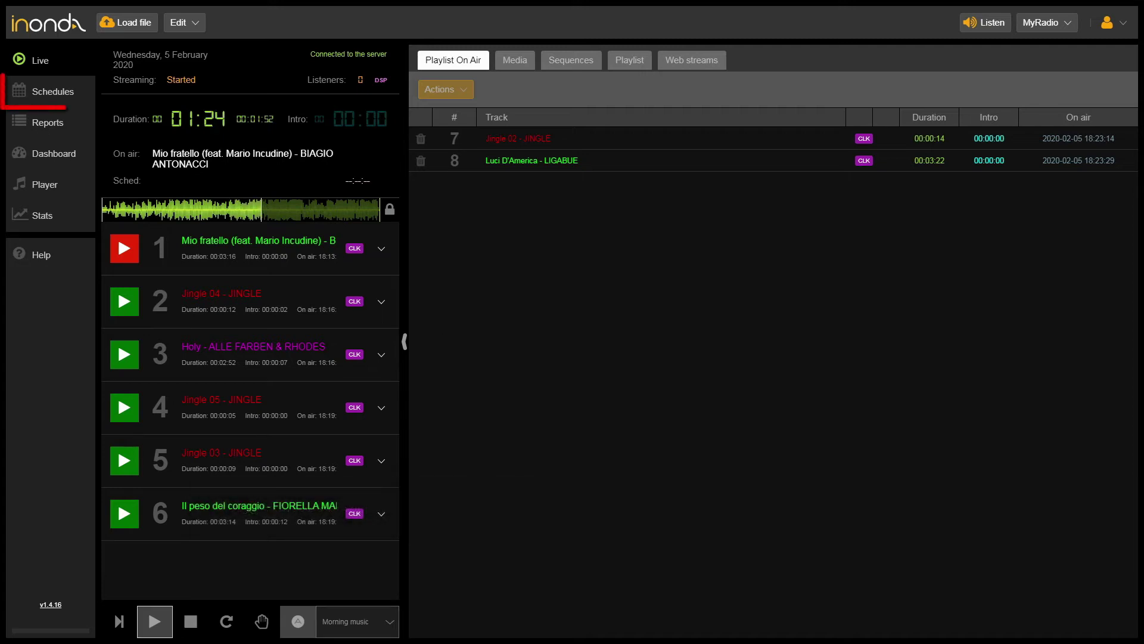
# - Add an entry at 00:00:10 to Wednesday's schedule and assign the Evening music clock to it
pyautogui.click(62, 92)
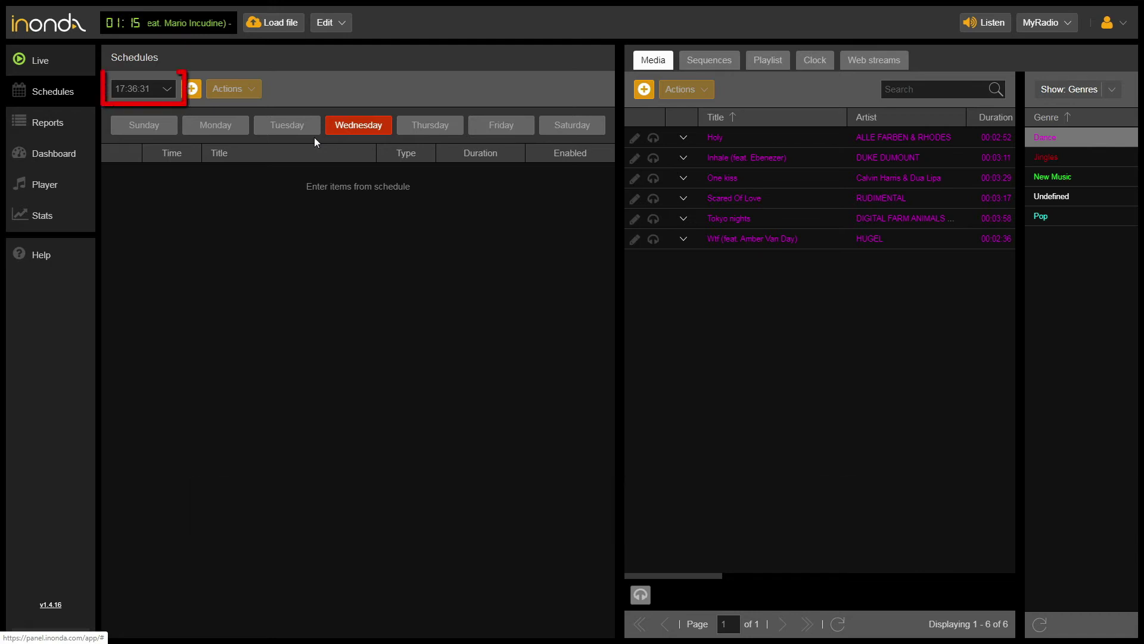
pyautogui.click(169, 91)
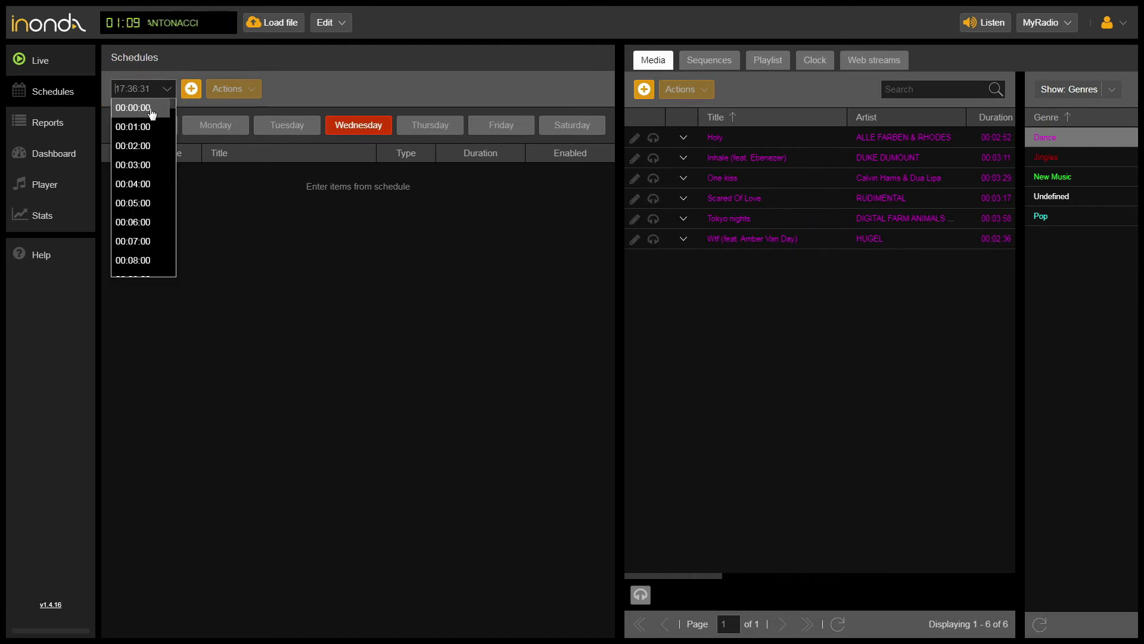
pyautogui.click(152, 107)
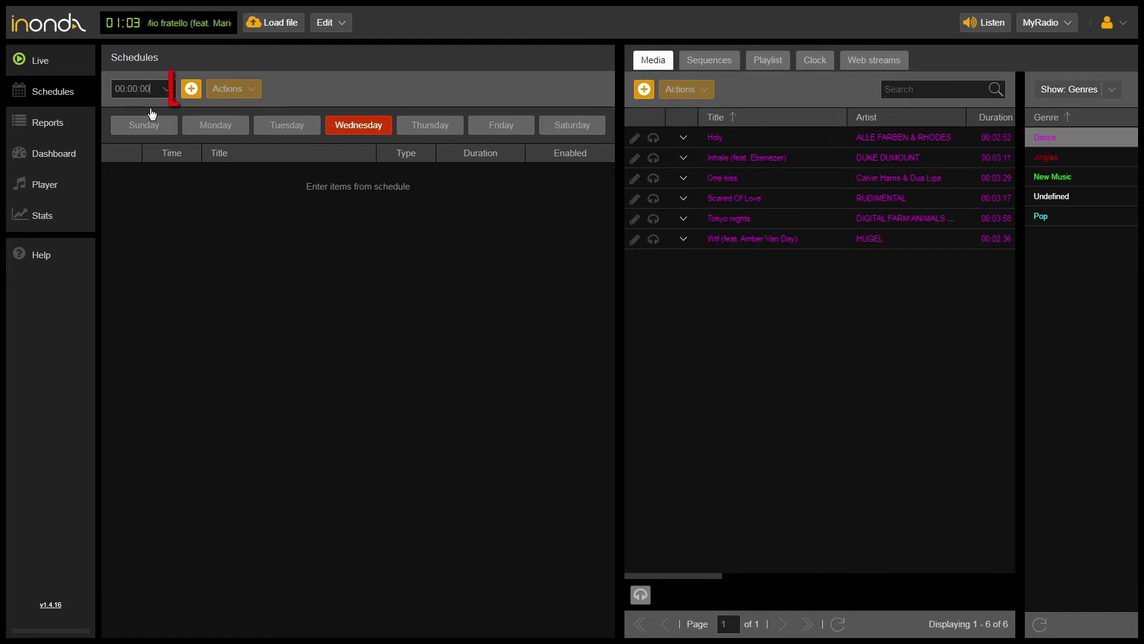
pyautogui.click(191, 91)
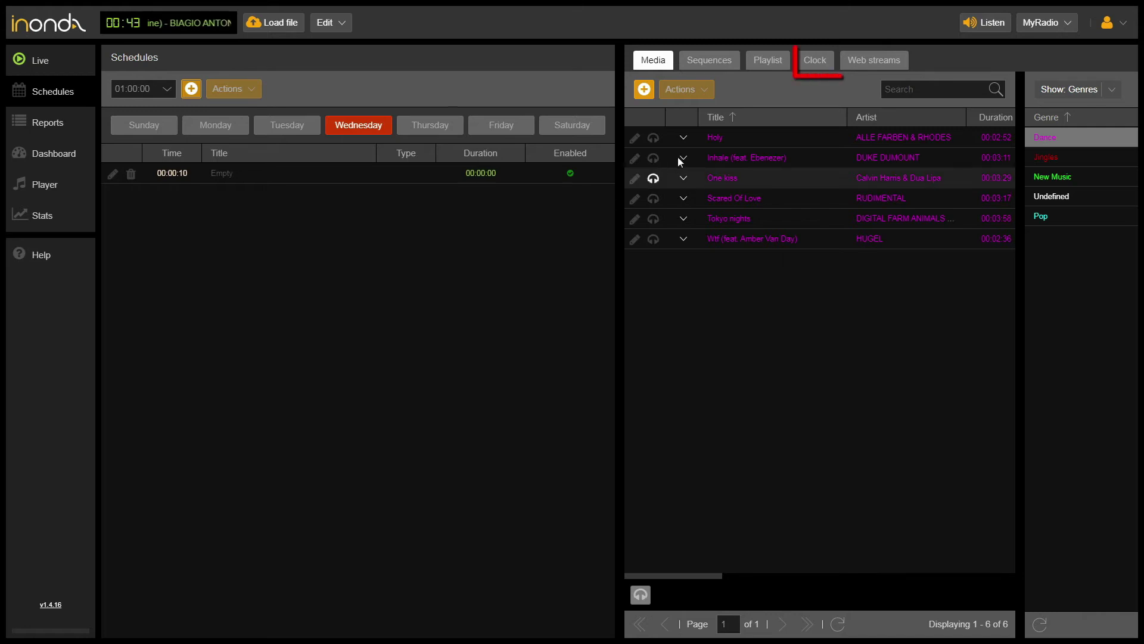
pyautogui.click(815, 61)
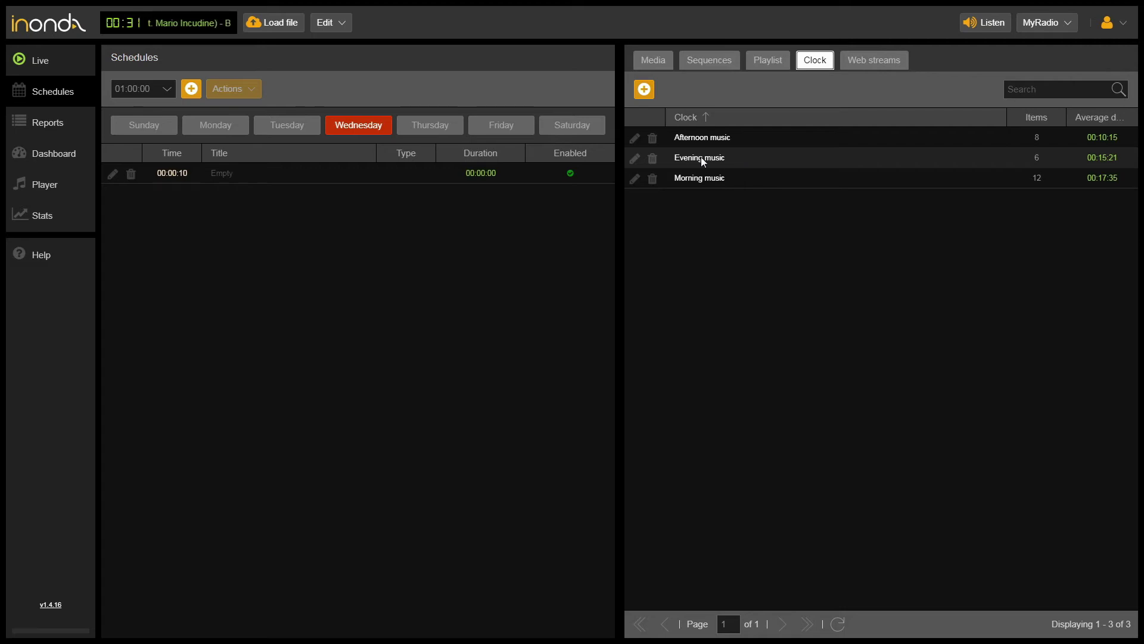
pyautogui.moveTo(696, 156); pyautogui.dragTo(265, 173)
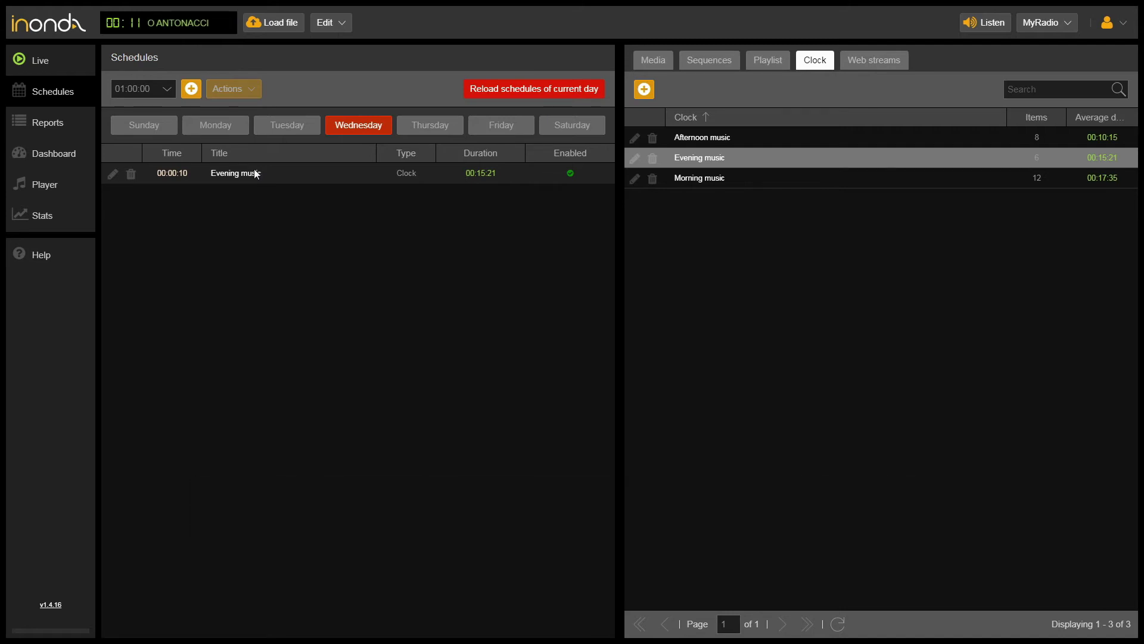
# - Copy Wednesday's Evening music schedule entry to every day and check the Thursday and Friday schedules
pyautogui.click(254, 172)
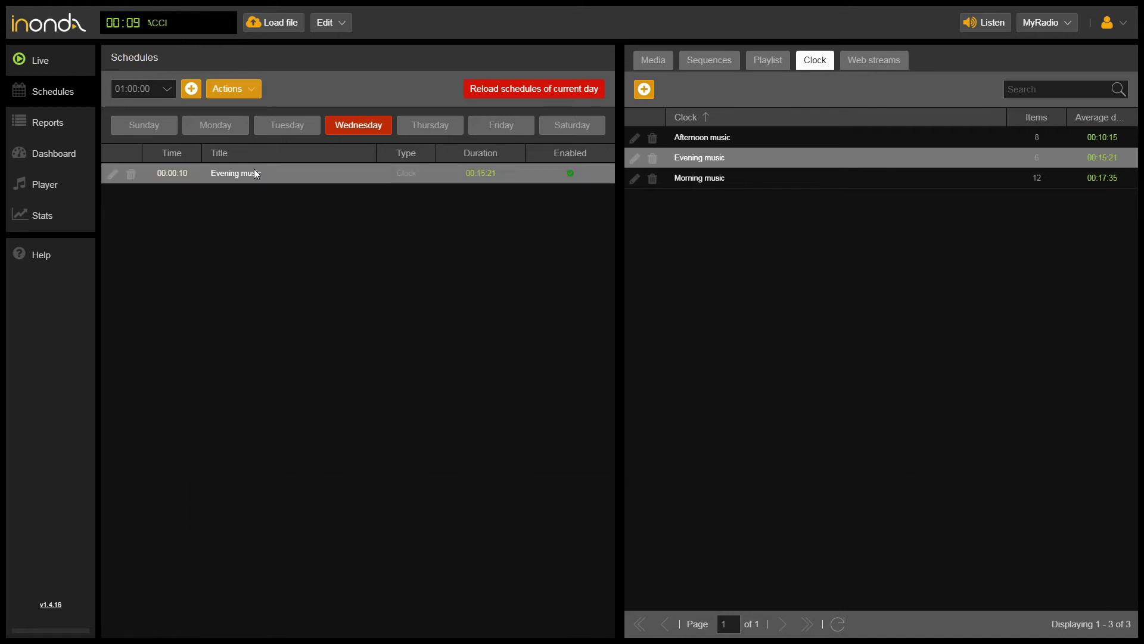
pyautogui.click(253, 95)
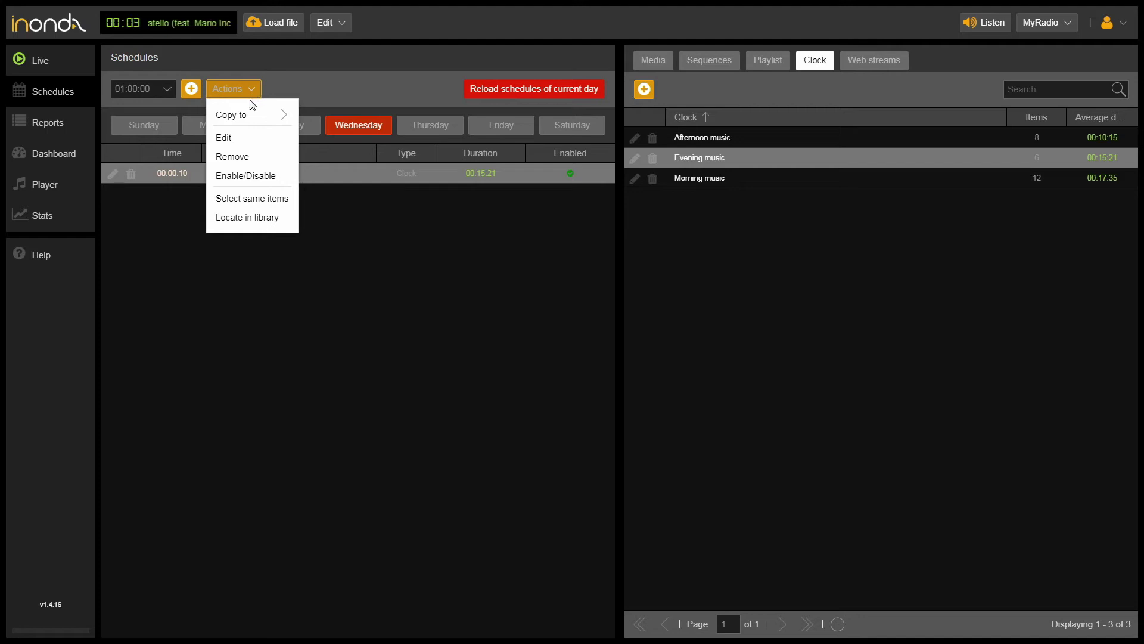
pyautogui.moveTo(276, 119)
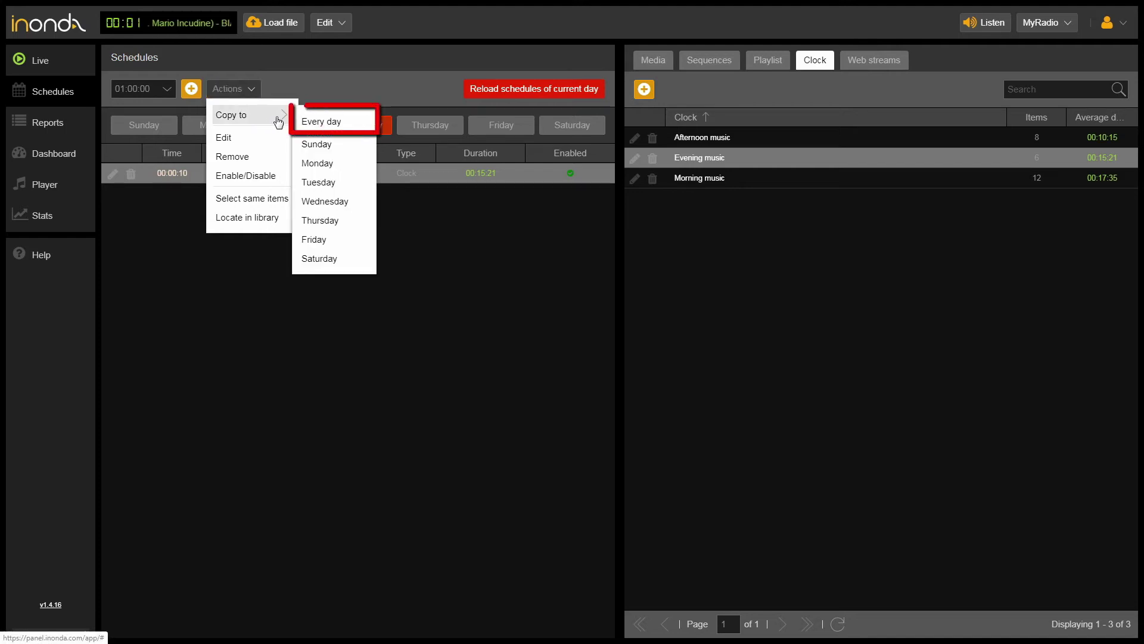
pyautogui.click(358, 125)
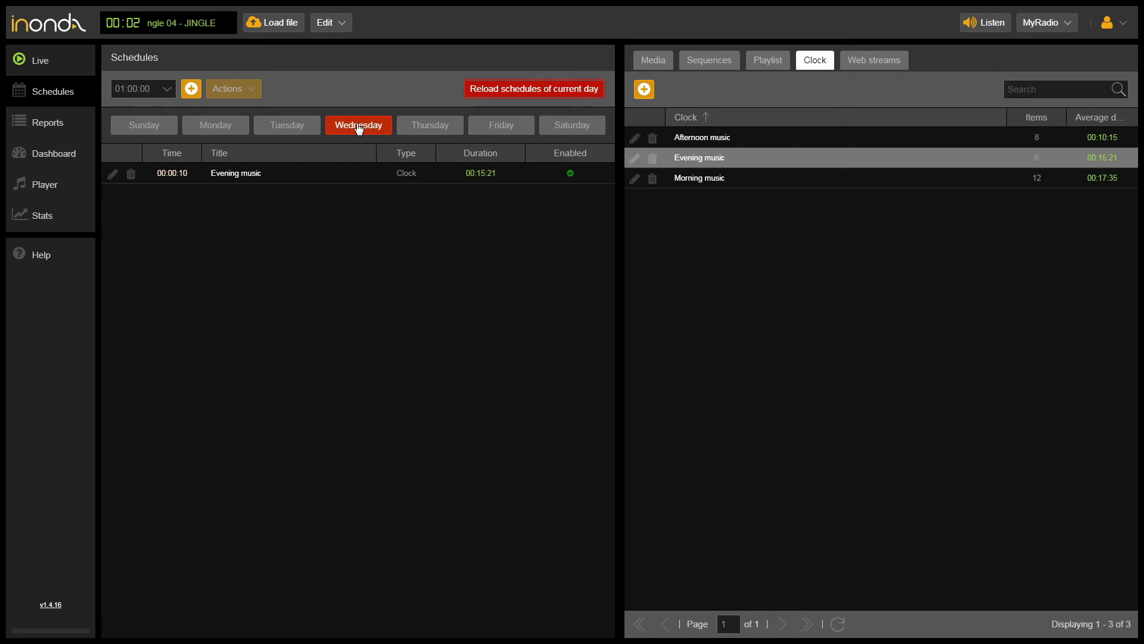
pyautogui.click(434, 129)
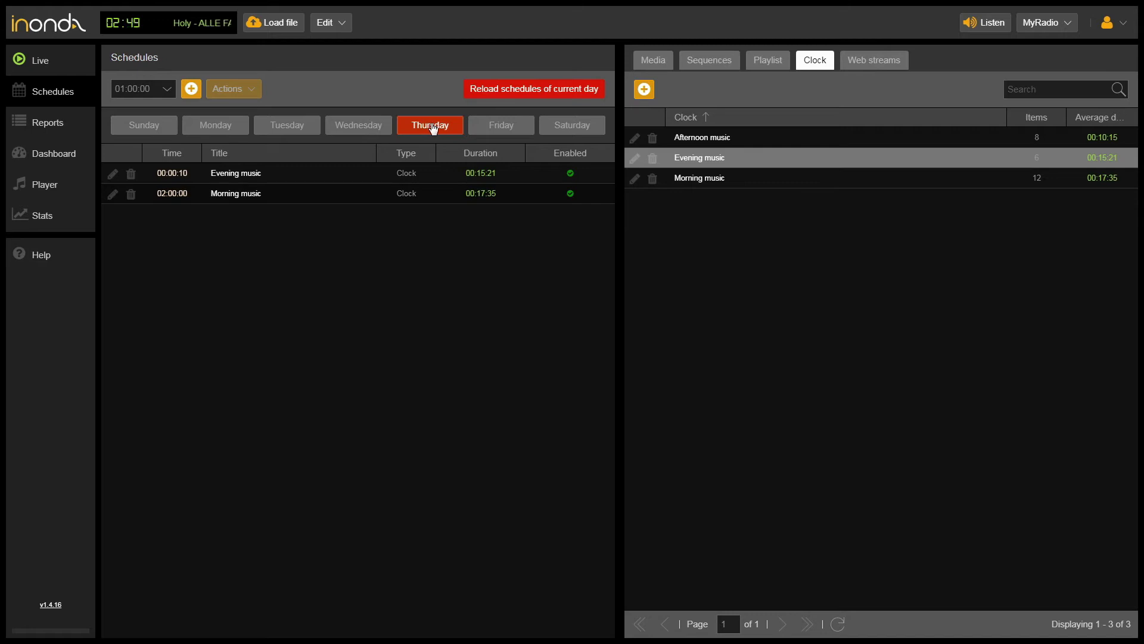
pyautogui.click(480, 133)
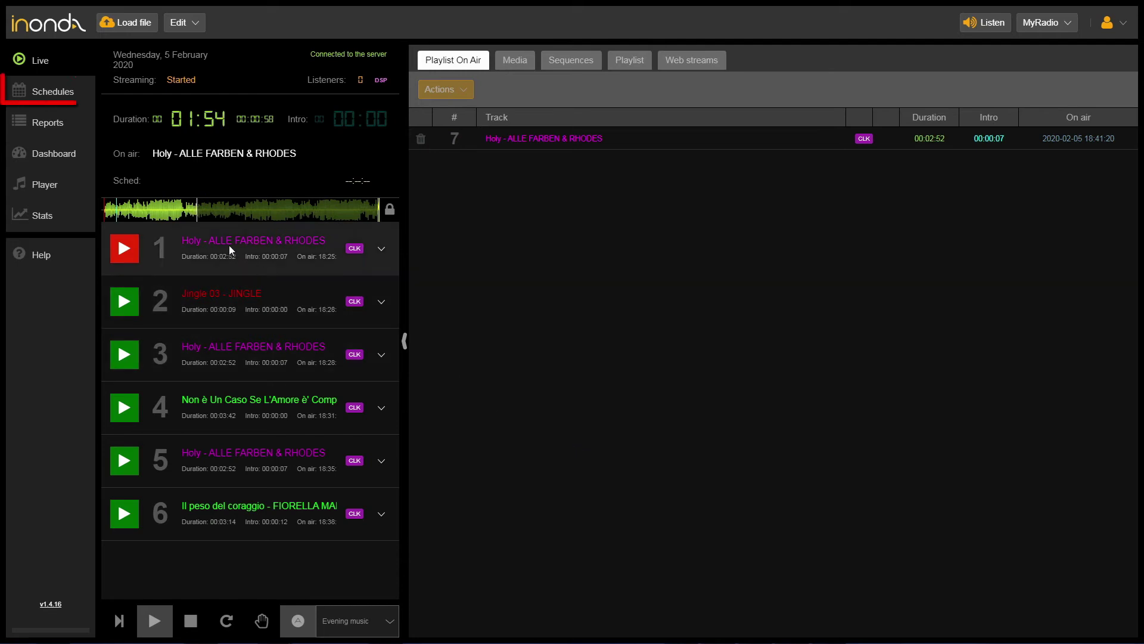
# - Review Wednesday's scheduled clocks, return to the live view and switch the player to manual mode
pyautogui.click(49, 89)
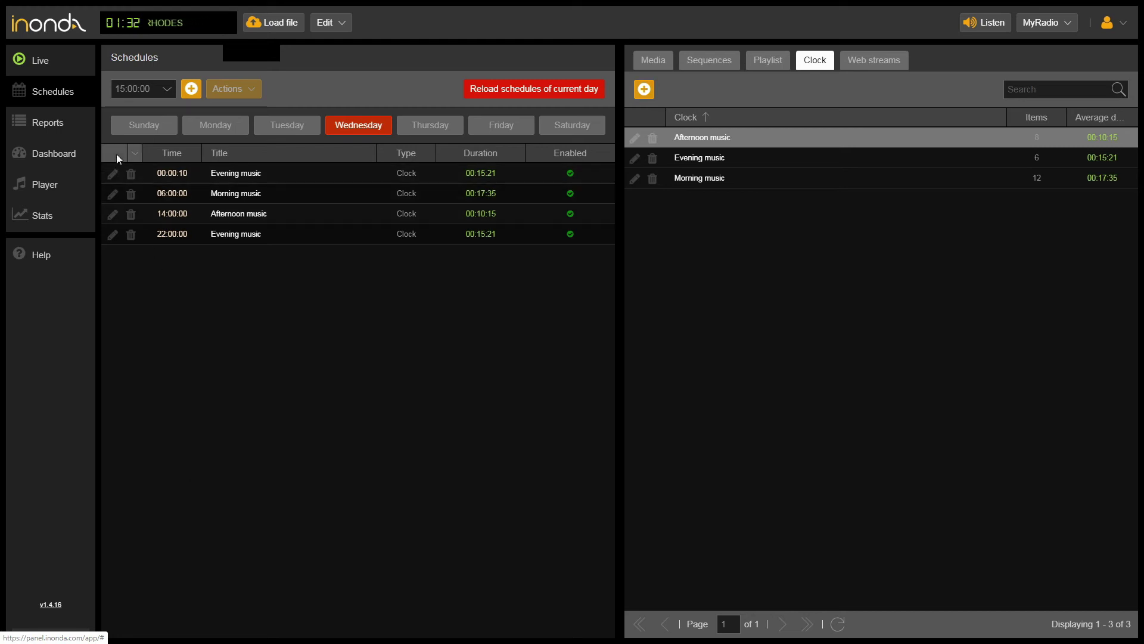
pyautogui.click(65, 67)
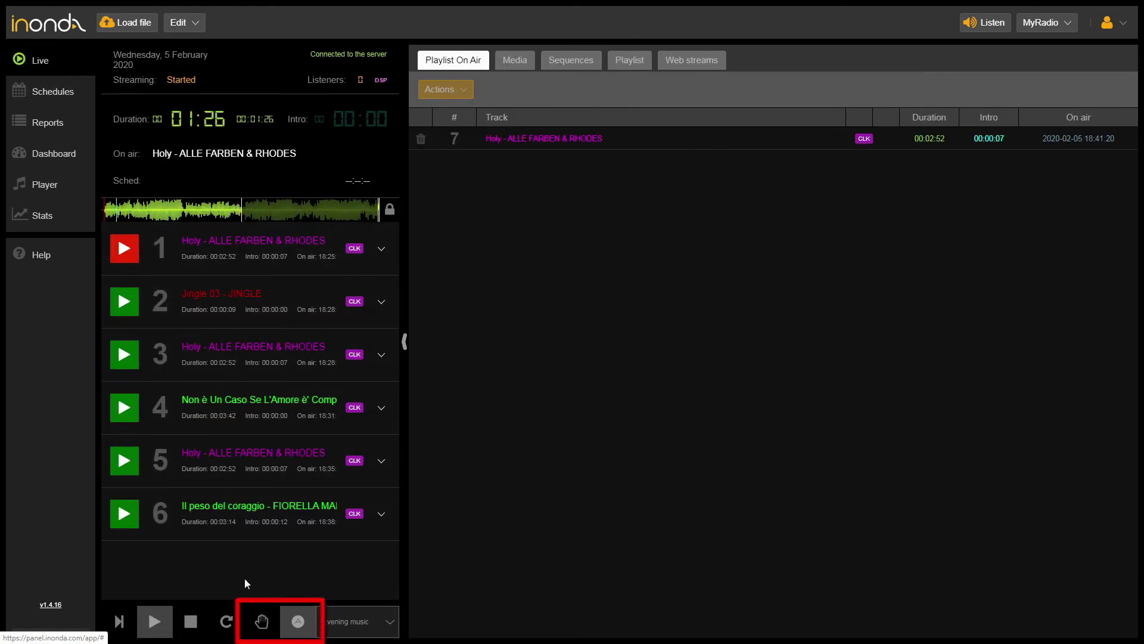
pyautogui.click(262, 620)
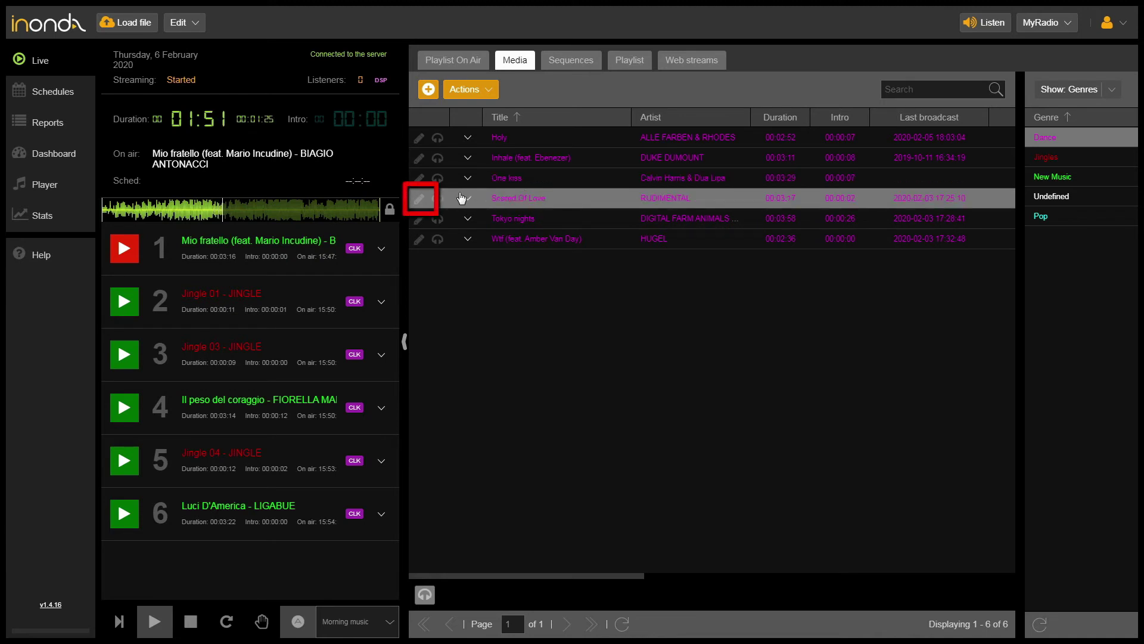
# - Show the automation settings of Scared Of Love with its allowed hours and months, and set its valid-from date to 2020-02-06
pyautogui.click(419, 198)
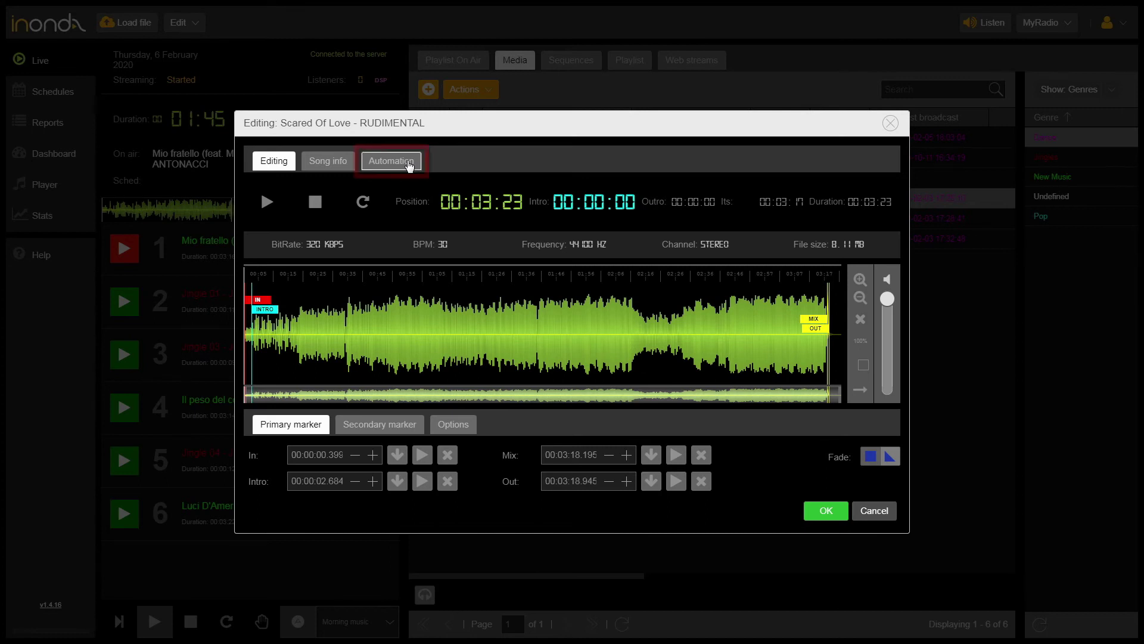
pyautogui.click(408, 164)
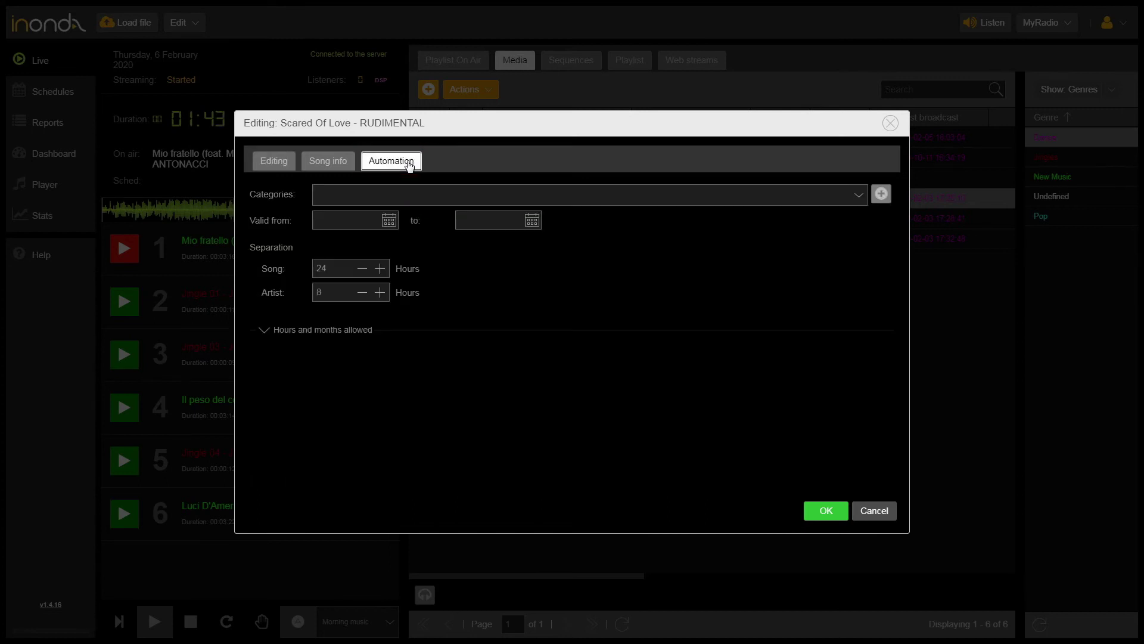
pyautogui.click(344, 332)
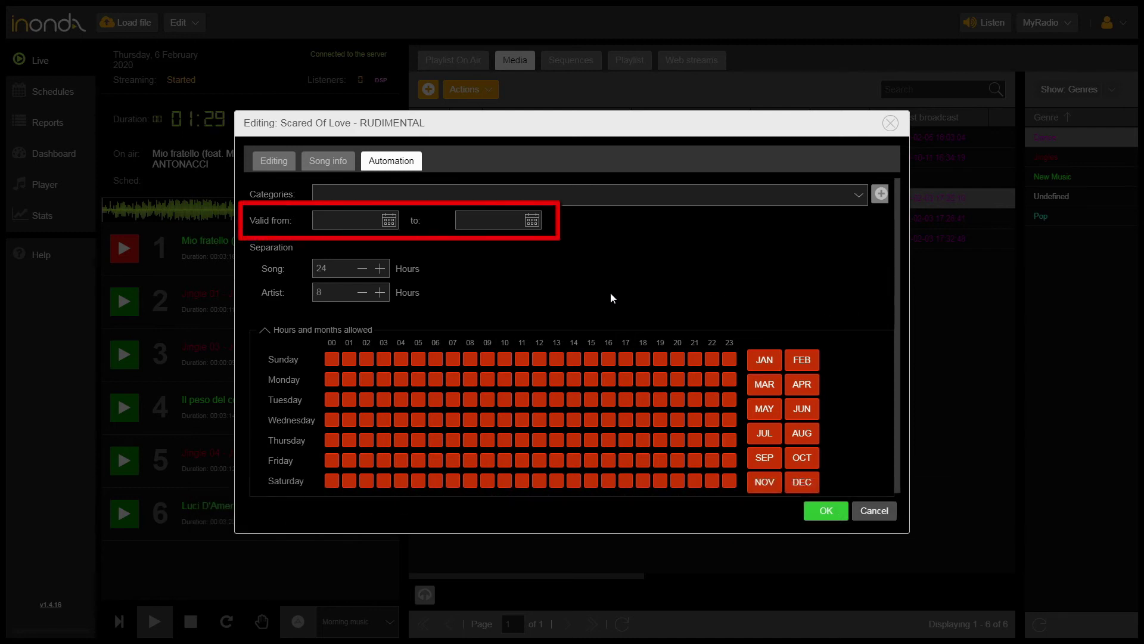
pyautogui.click(389, 221)
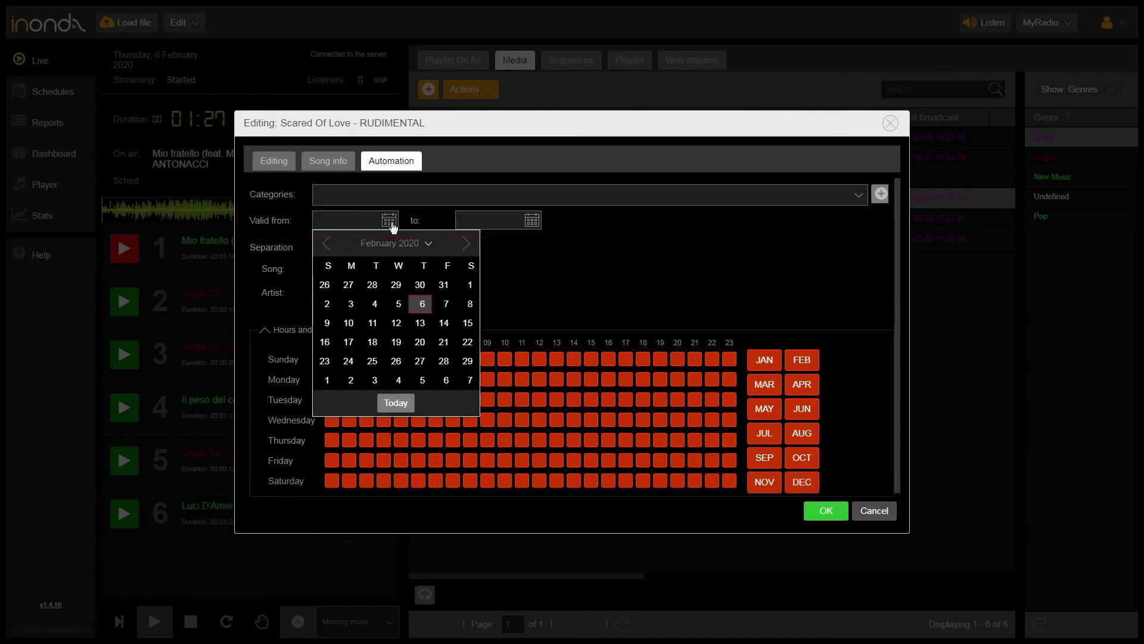
pyautogui.click(422, 305)
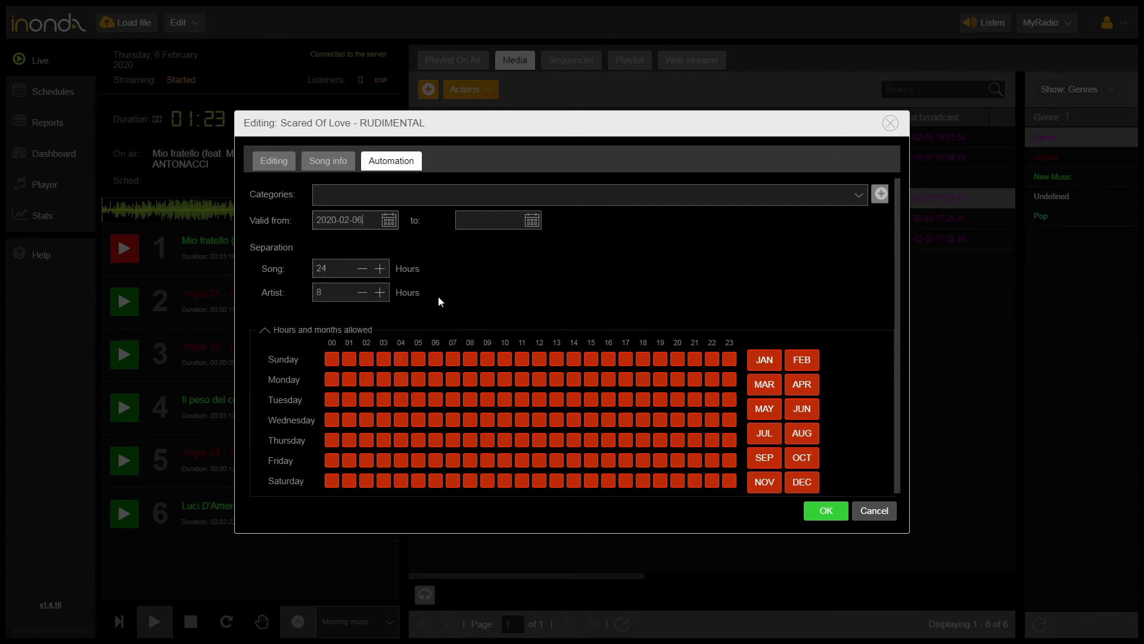
# - Set the end of the validity period for Scared Of Love to 2020-06-06
pyautogui.click(532, 222)
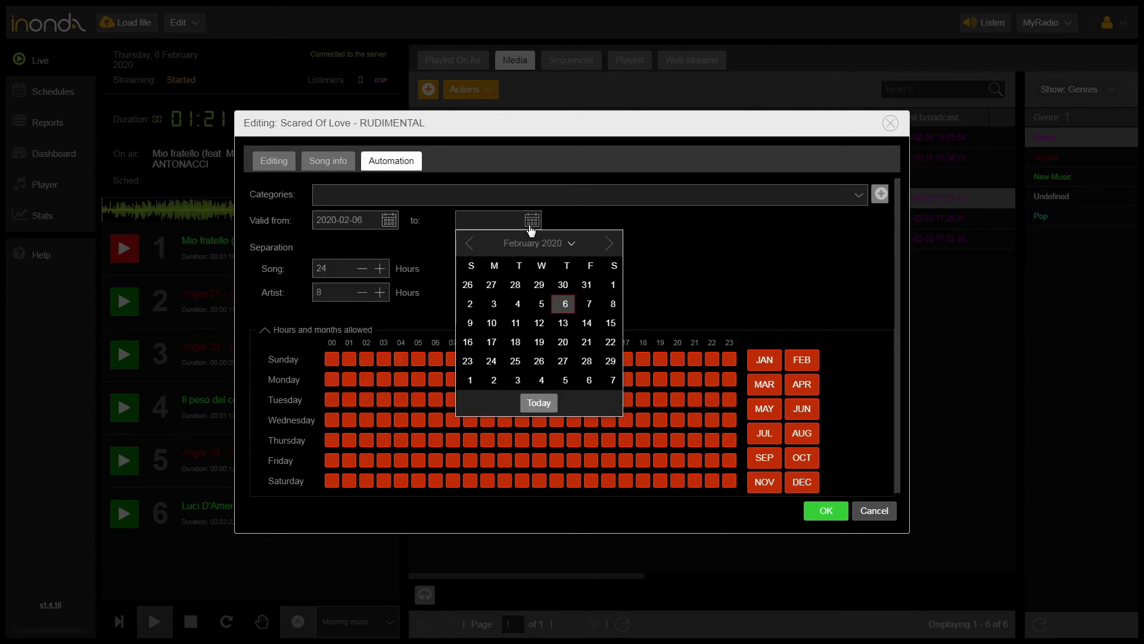
pyautogui.click(609, 243)
pyautogui.click(609, 244)
pyautogui.click(608, 244)
pyautogui.click(609, 243)
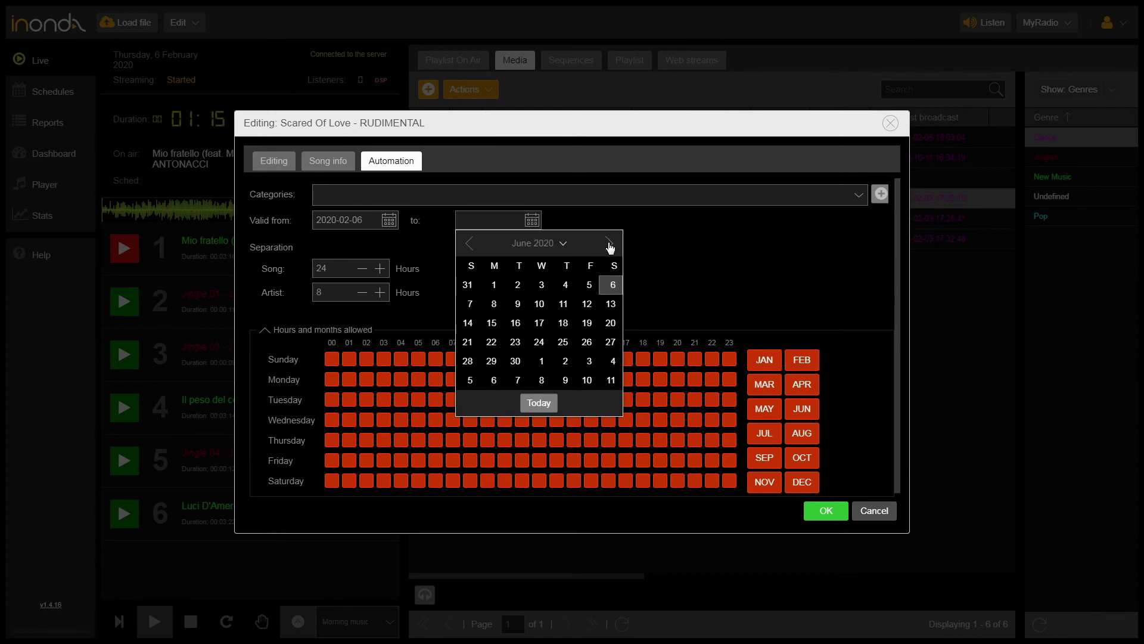
pyautogui.click(610, 284)
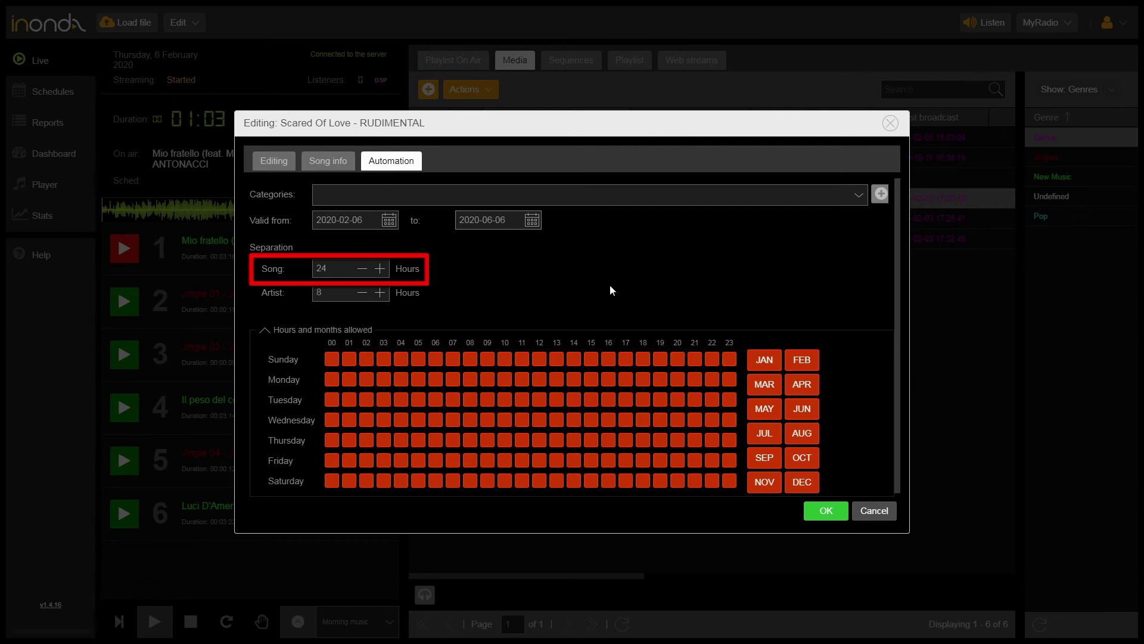
# - Set the separation for Scared Of Love to 20 hours for the song and 4 hours for the artist
pyautogui.click(363, 268)
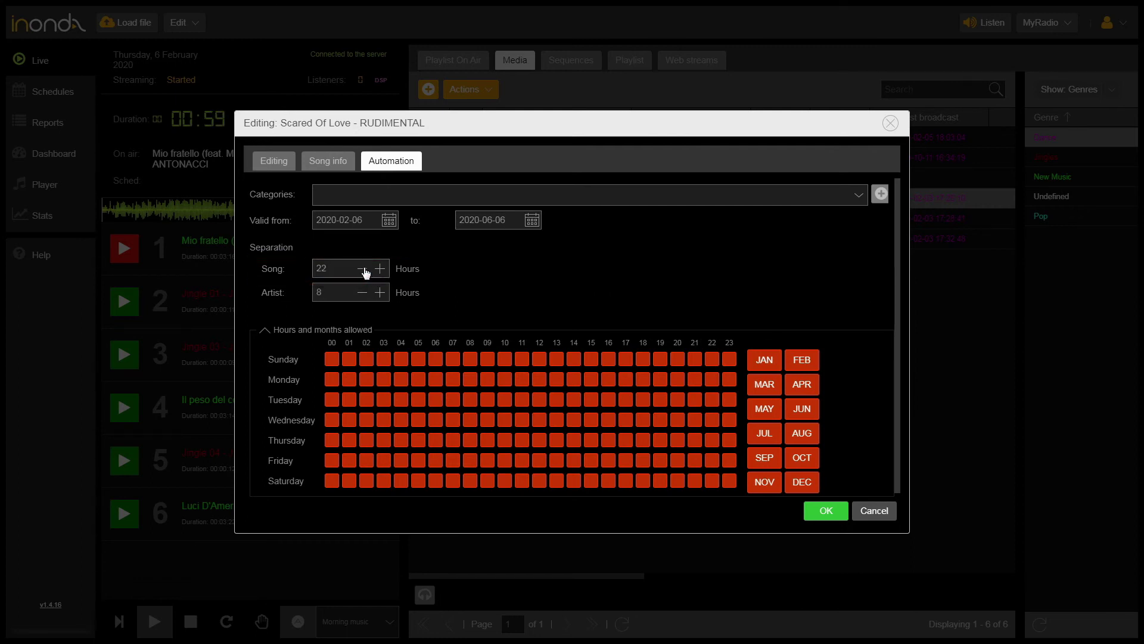
pyautogui.click(364, 269)
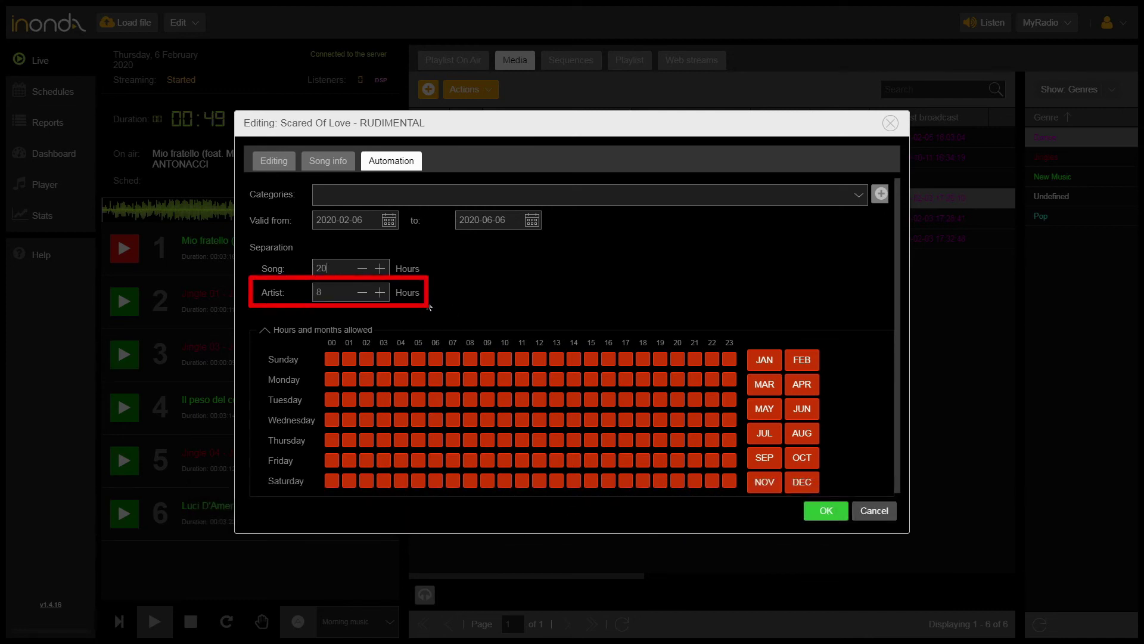
pyautogui.click(362, 292)
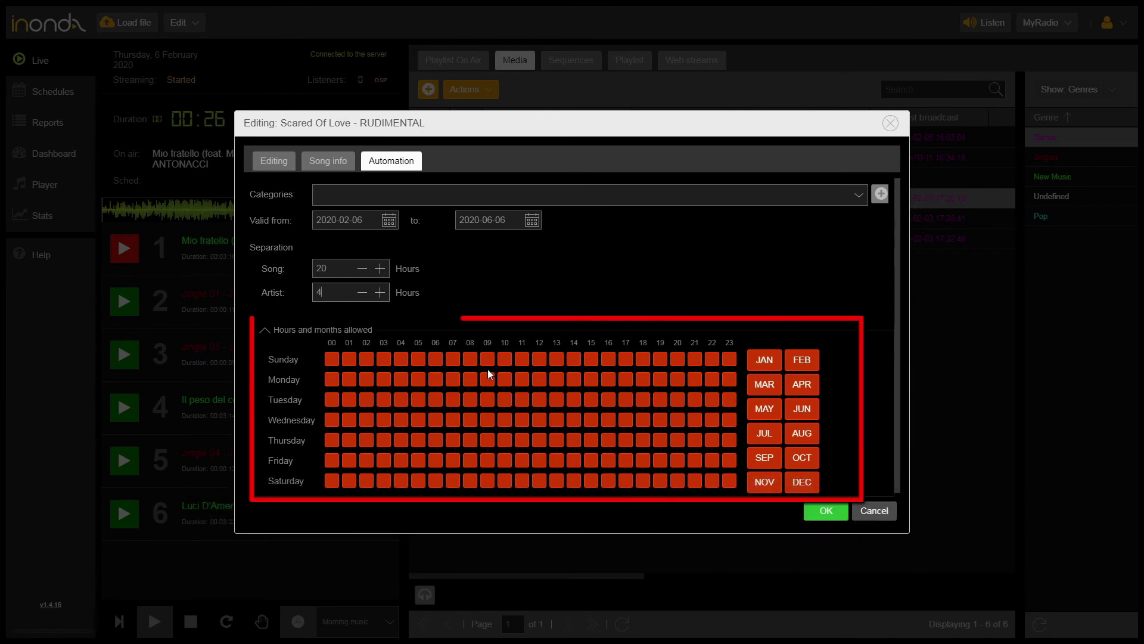
# - Disallow May to August, Sunday hours 00–04, Monday hours 05–09 and Tuesday hours 10–14 for Scared Of Love, and save its settings
pyautogui.click(769, 407)
pyautogui.click(796, 410)
pyautogui.click(765, 430)
pyautogui.click(799, 434)
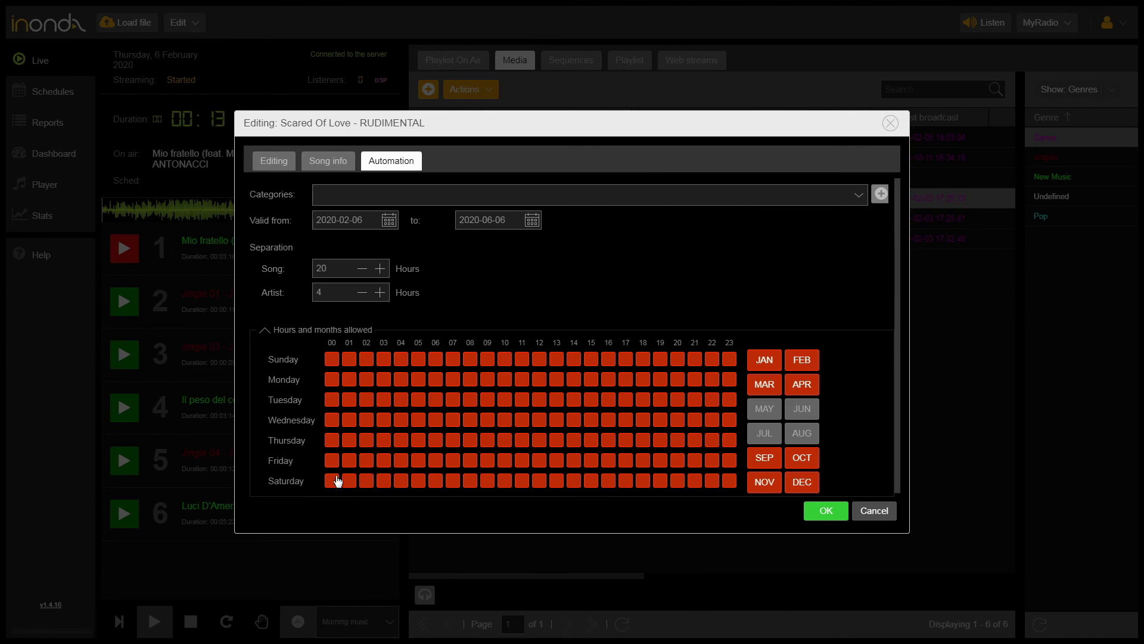
pyautogui.moveTo(330, 369)
pyautogui.mouseDown()
pyautogui.moveTo(400, 363)
pyautogui.moveTo(429, 388)
pyautogui.moveTo(575, 401)
pyautogui.mouseUp()
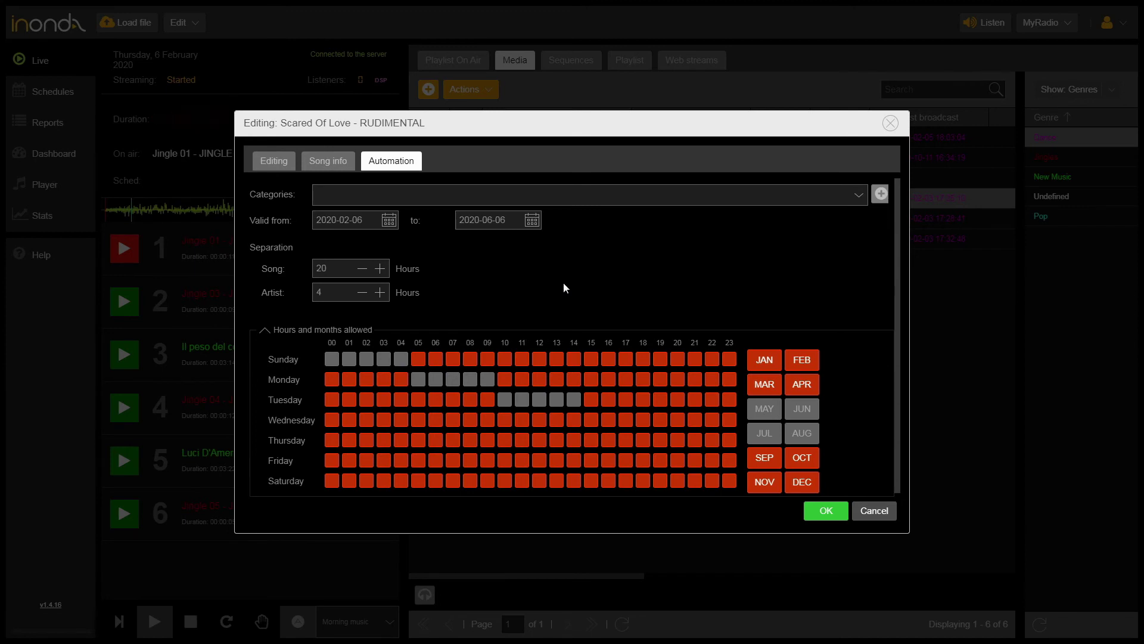
pyautogui.click(825, 512)
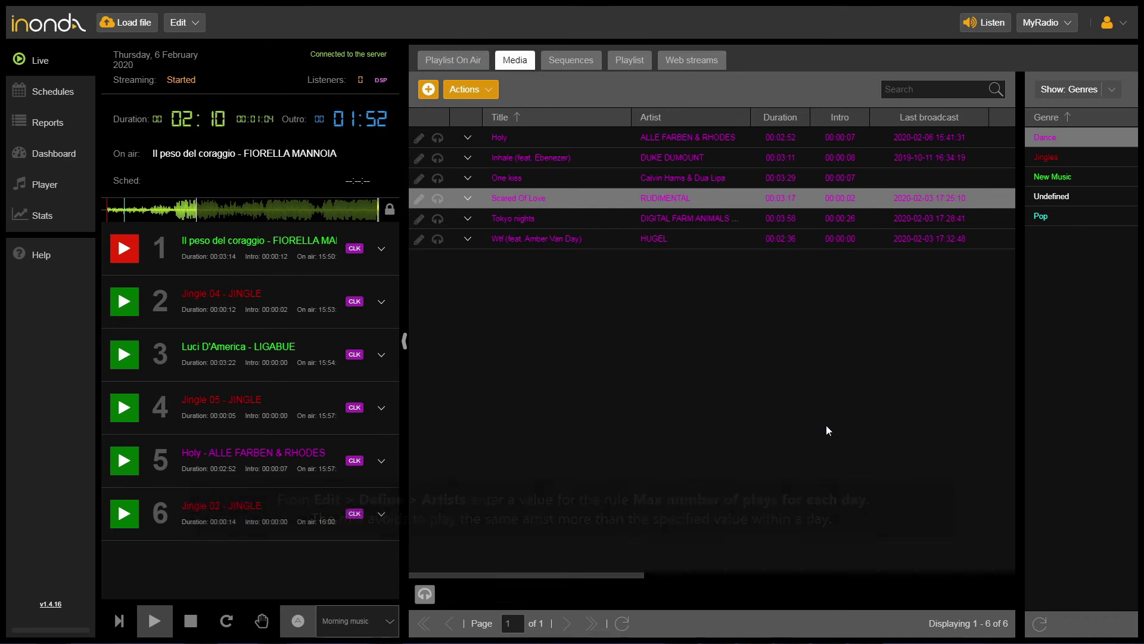
# - Limit the artist CAMILA CABELLO to a maximum of 5 plays per day and close the artist list
pyautogui.click(195, 24)
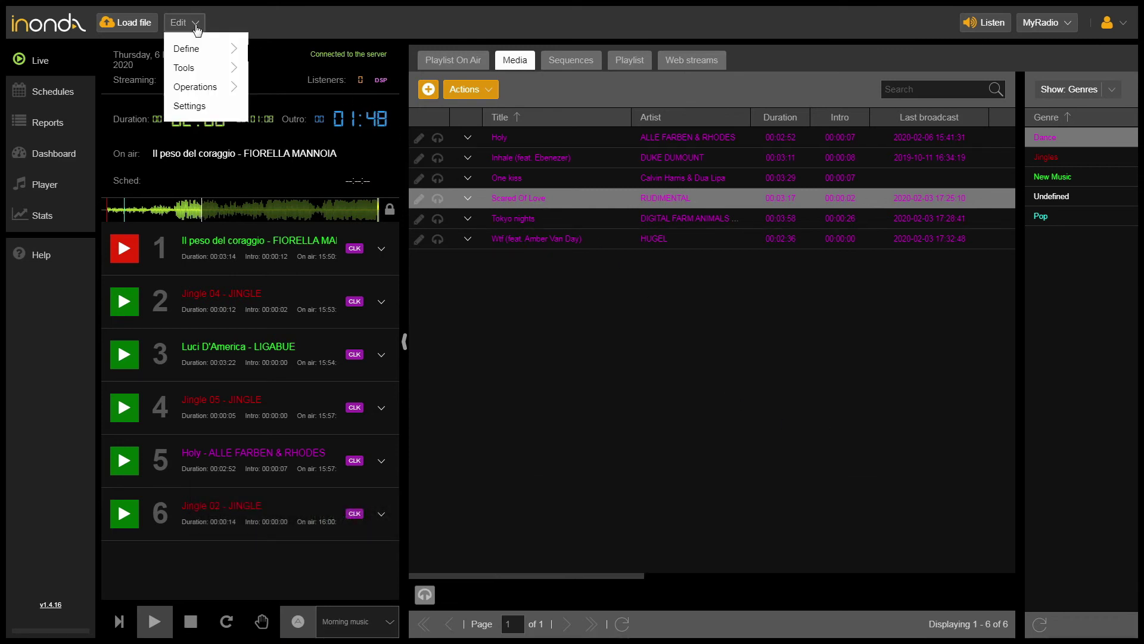
pyautogui.moveTo(231, 47)
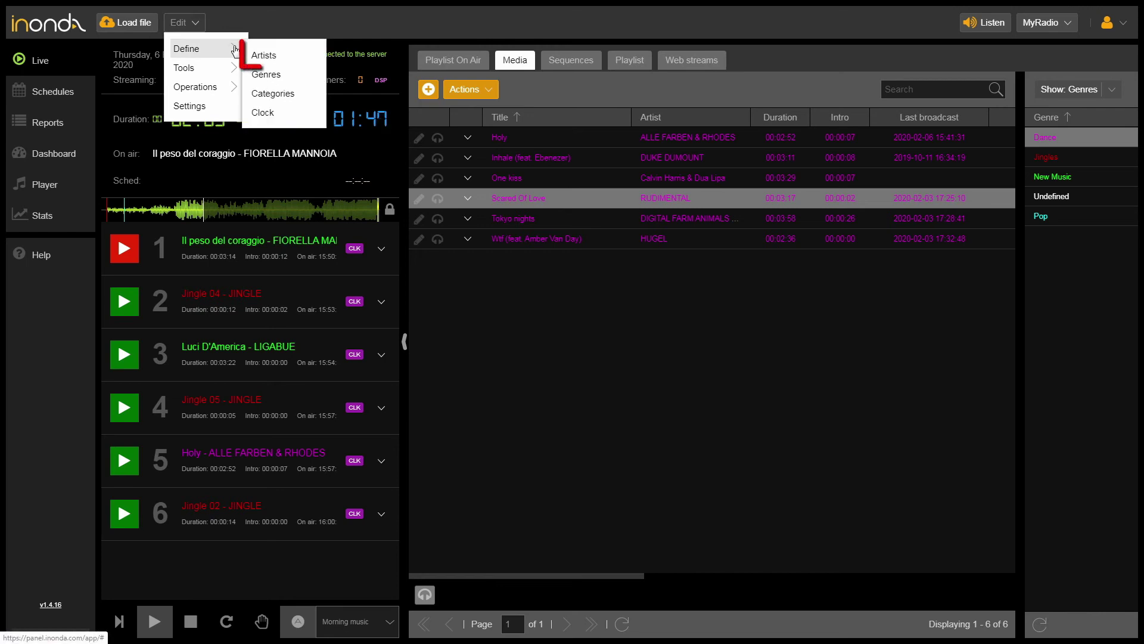
pyautogui.click(295, 60)
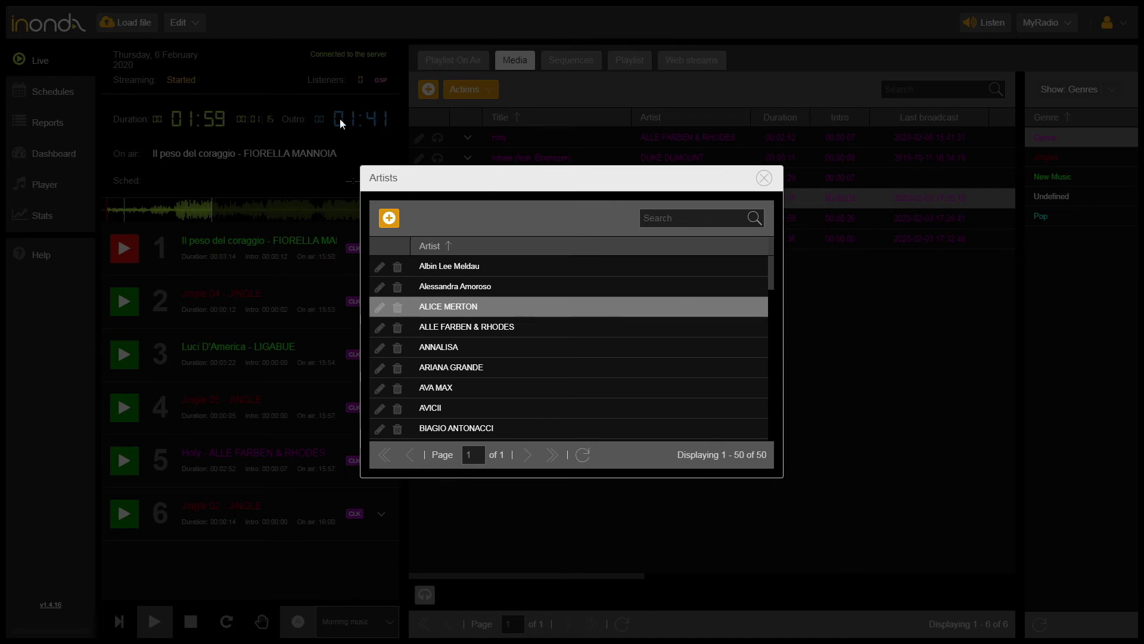
pyautogui.scroll(-5, 463, 301)
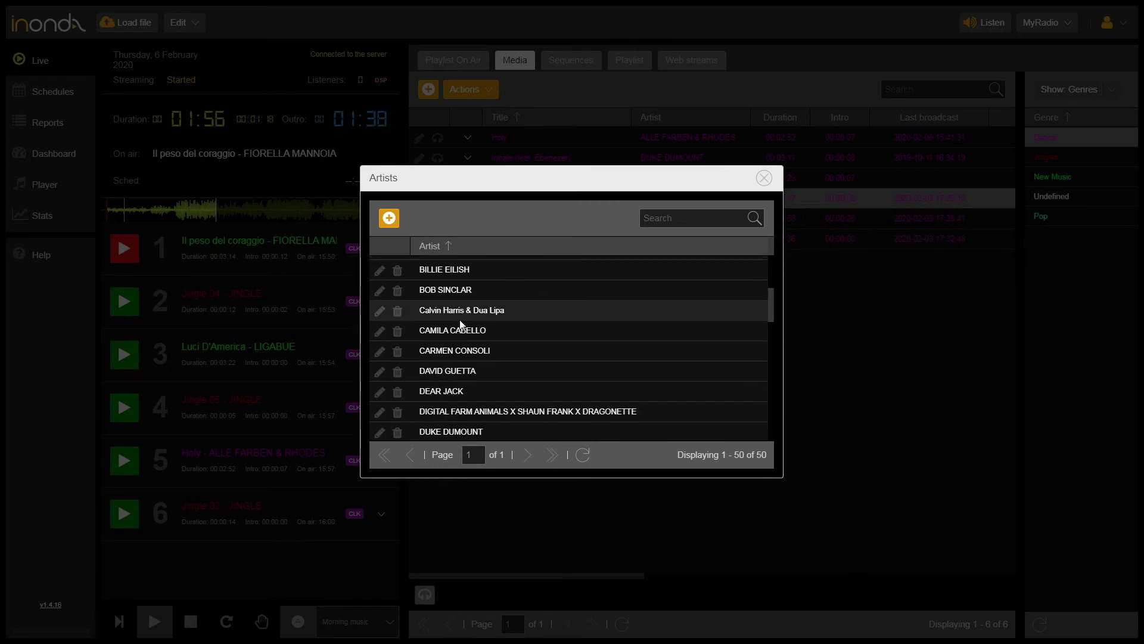
pyautogui.click(379, 332)
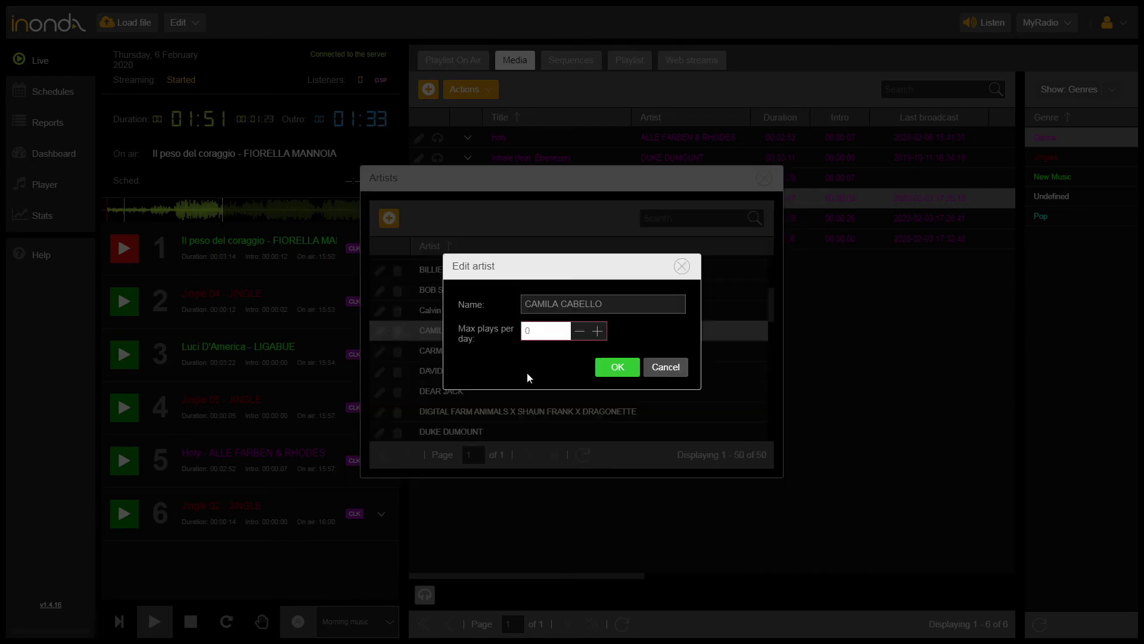
pyautogui.write('4')
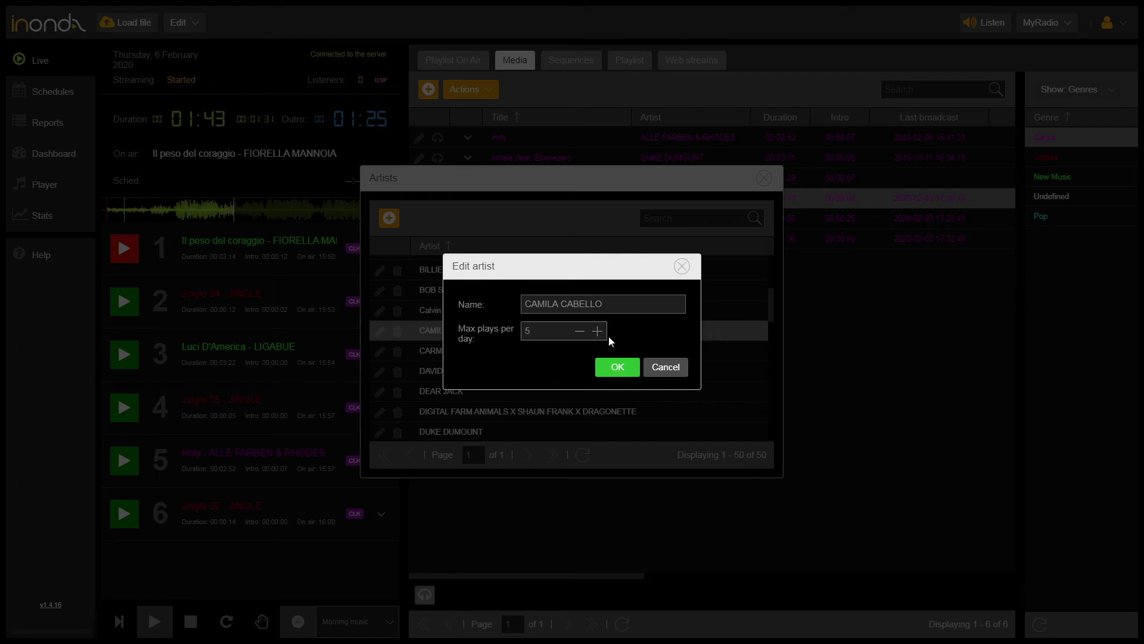
pyautogui.click(617, 368)
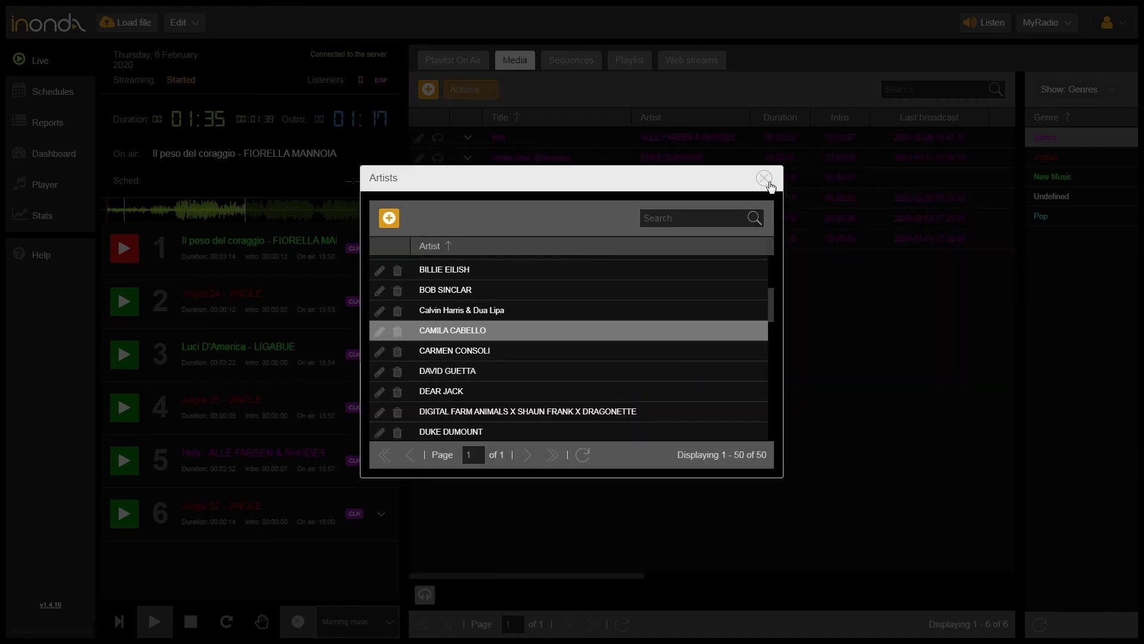
pyautogui.click(769, 184)
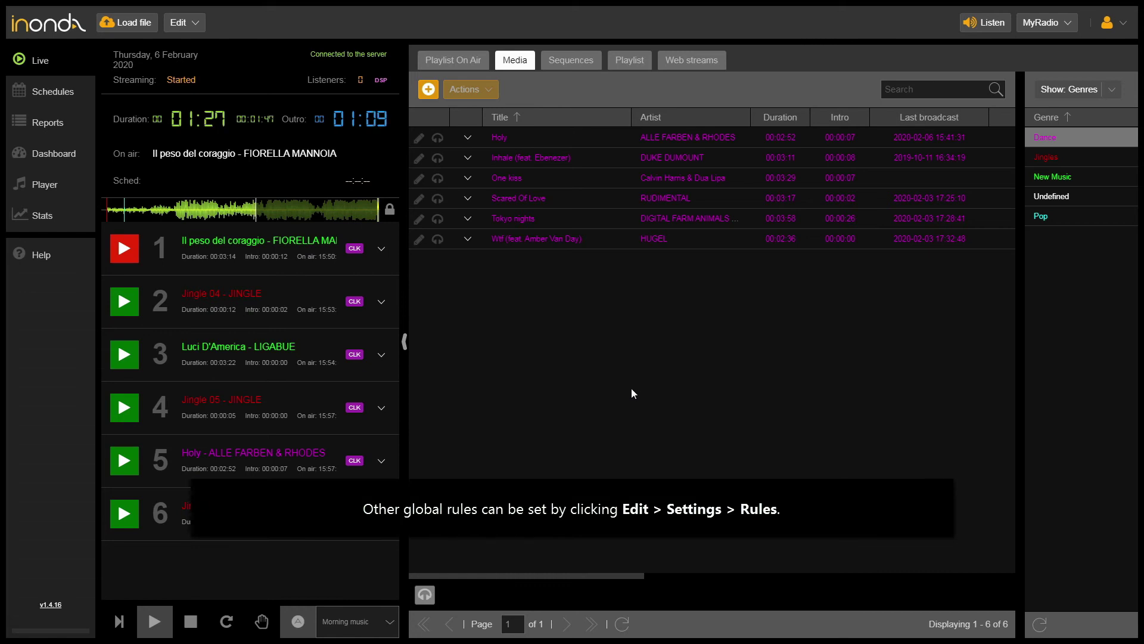
# - In the global rules, set the never-at-the-same-time margin to 90 minutes and the number of days to check to 2
pyautogui.click(476, 199)
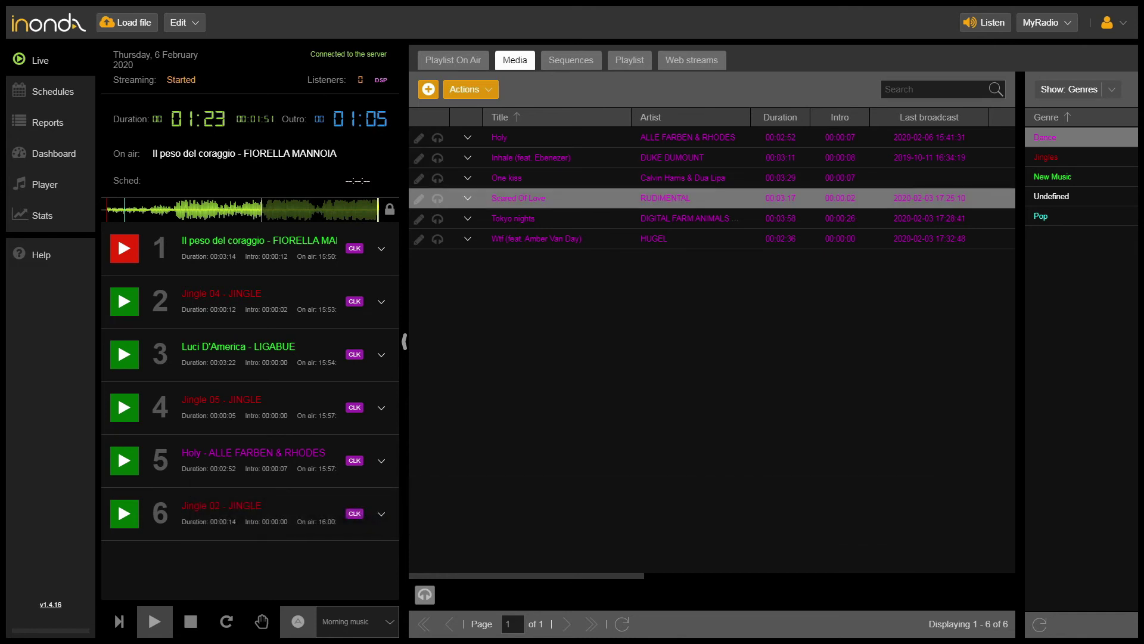
pyautogui.click(196, 24)
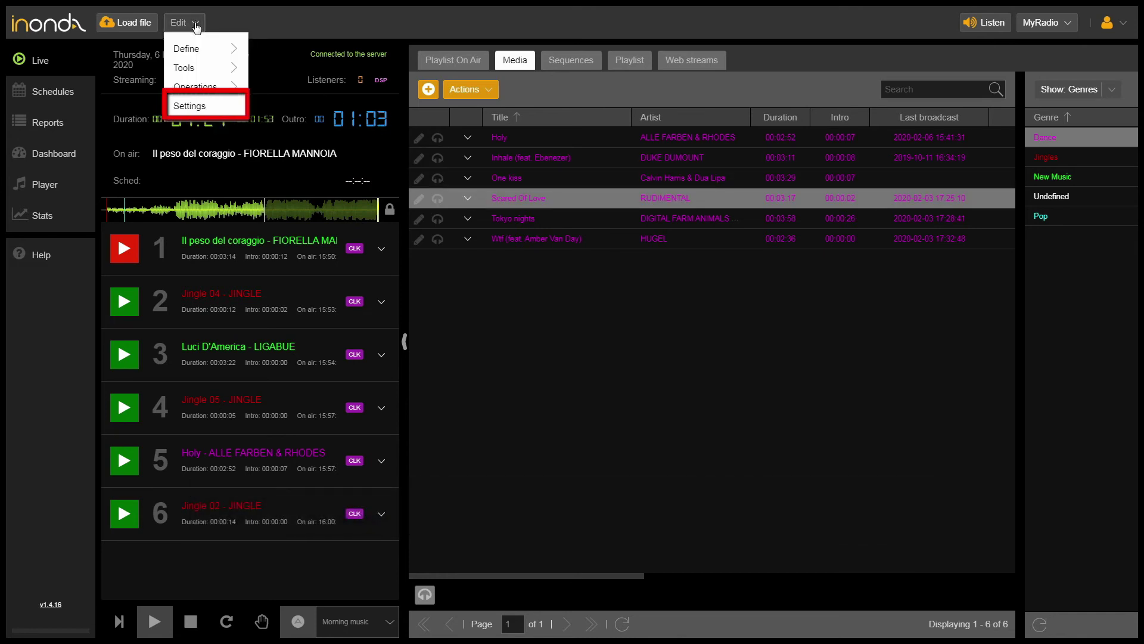
pyautogui.click(231, 110)
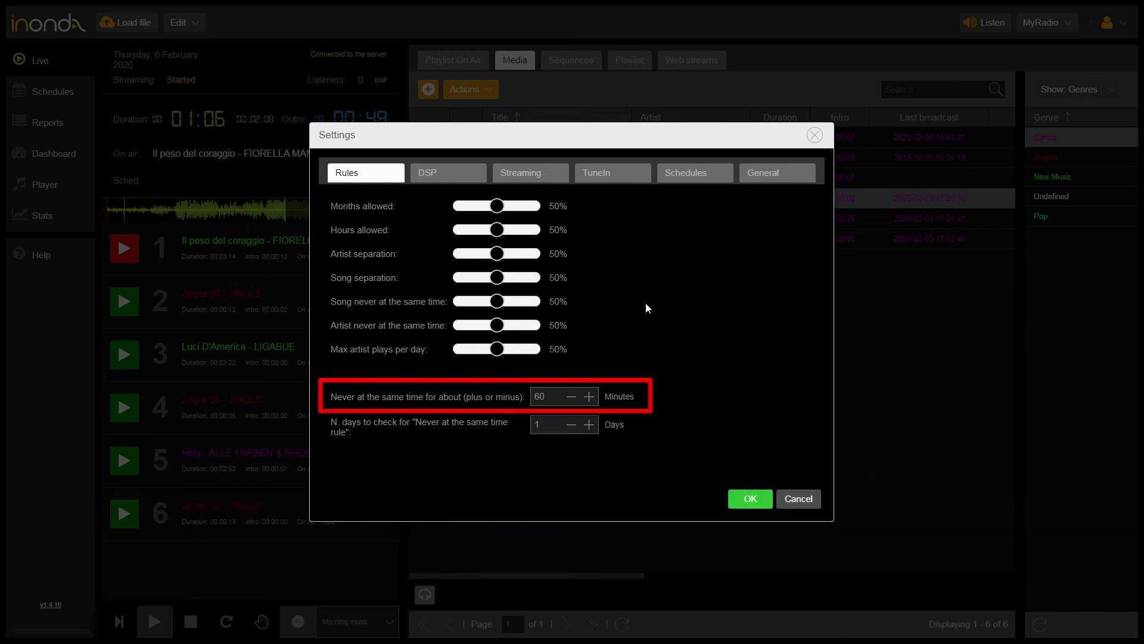
pyautogui.click(589, 397)
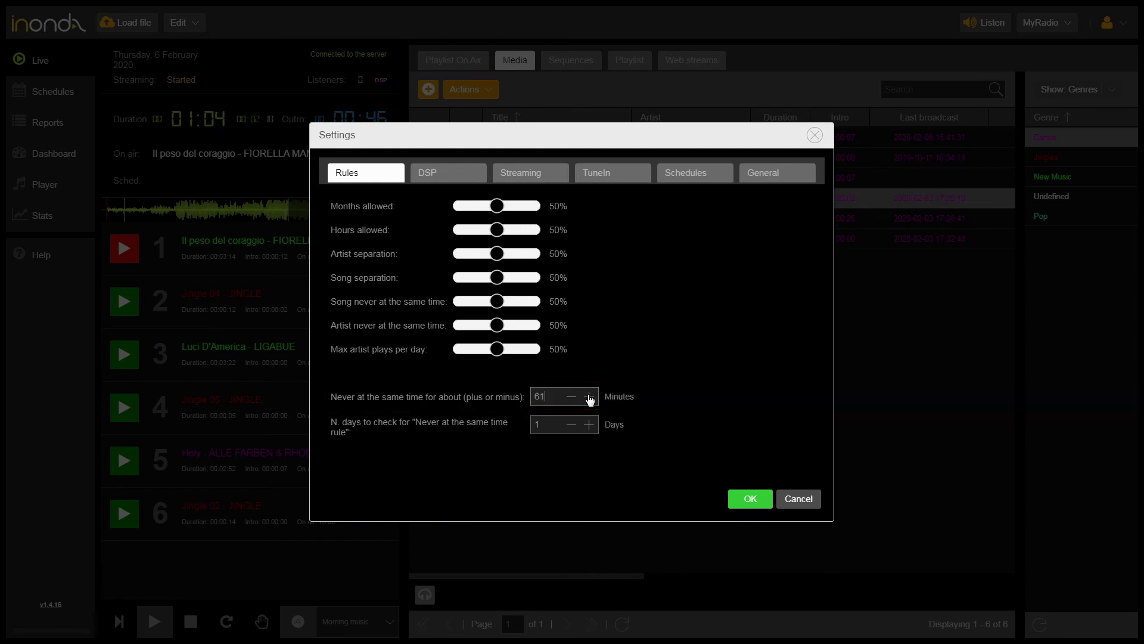
pyautogui.click(588, 398)
pyautogui.click(588, 397)
pyautogui.click(589, 397)
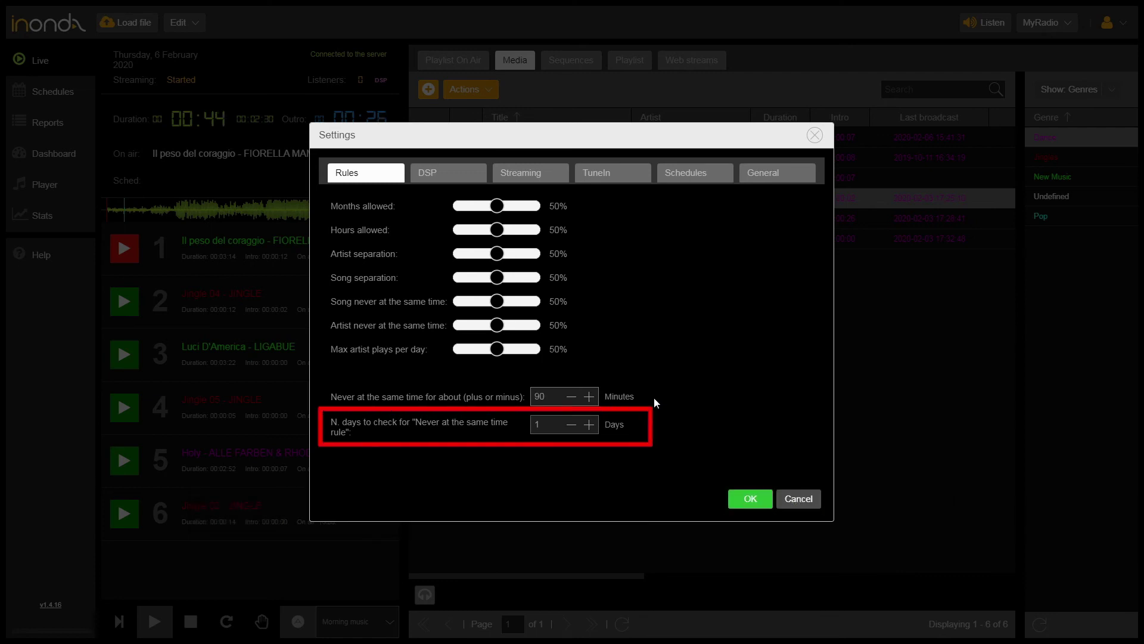
pyautogui.click(589, 424)
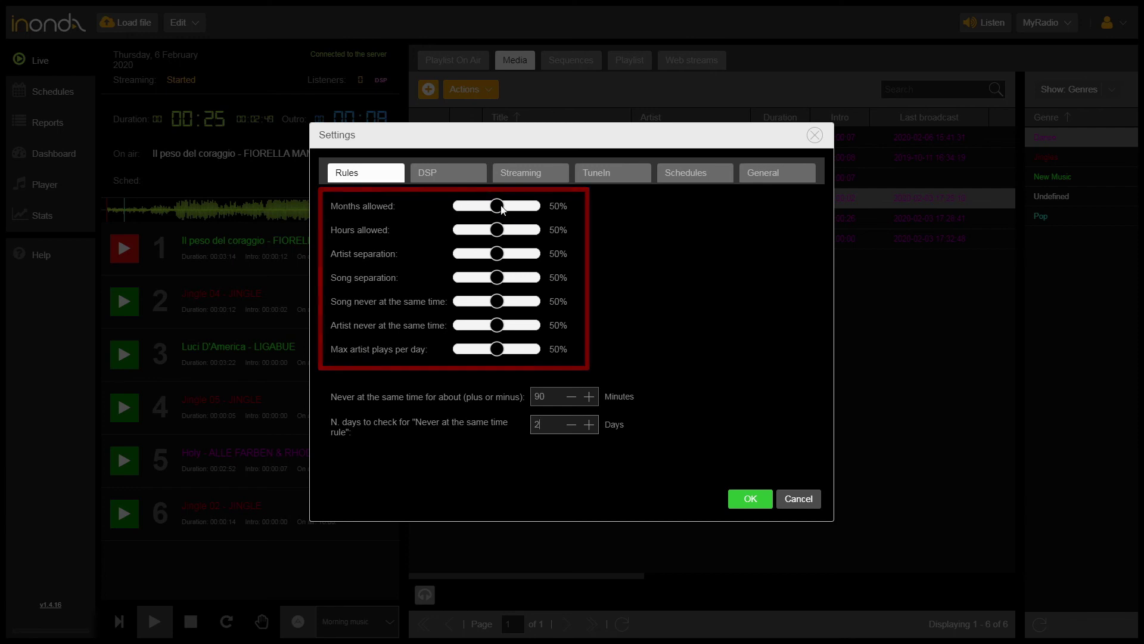
# - Weight months allowed 36%, hours allowed 43%, artist and song separation 60% each and max artist plays per day 76%, and save the settings
pyautogui.moveTo(501, 208)
pyautogui.mouseDown()
pyautogui.moveTo(491, 207)
pyautogui.moveTo(503, 284)
pyautogui.mouseUp()
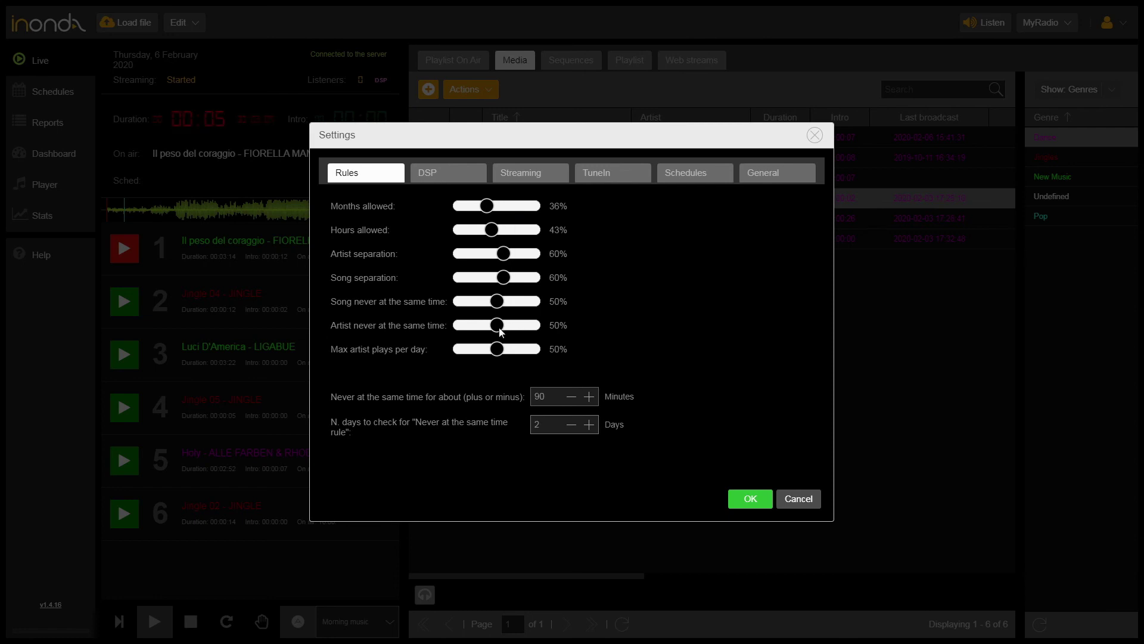
pyautogui.moveTo(498, 350); pyautogui.dragTo(518, 356)
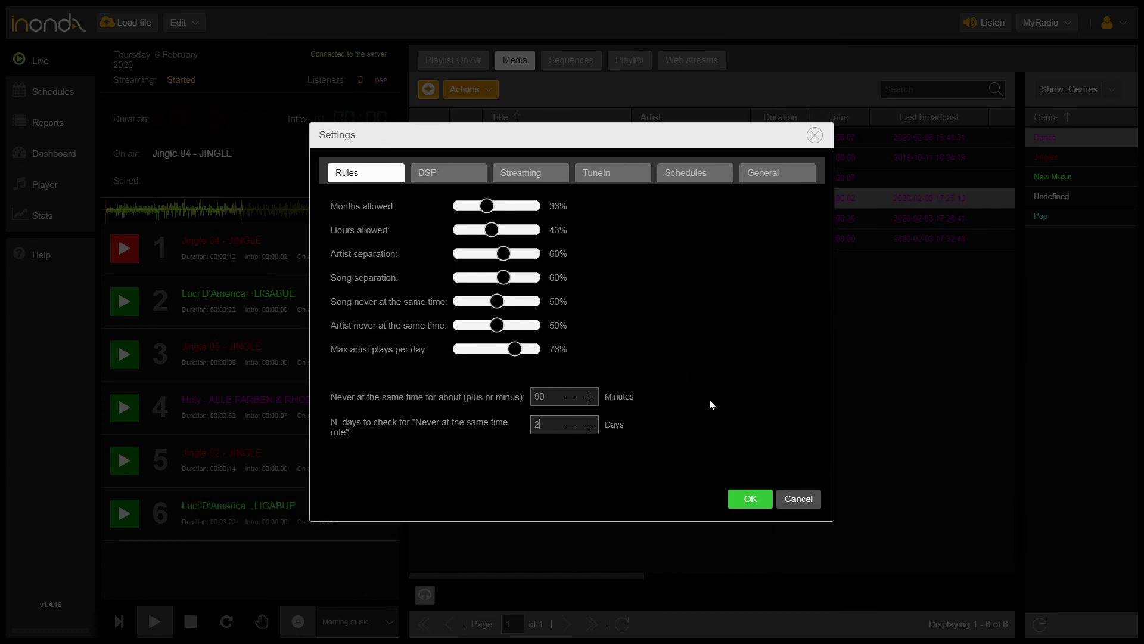
pyautogui.click(751, 499)
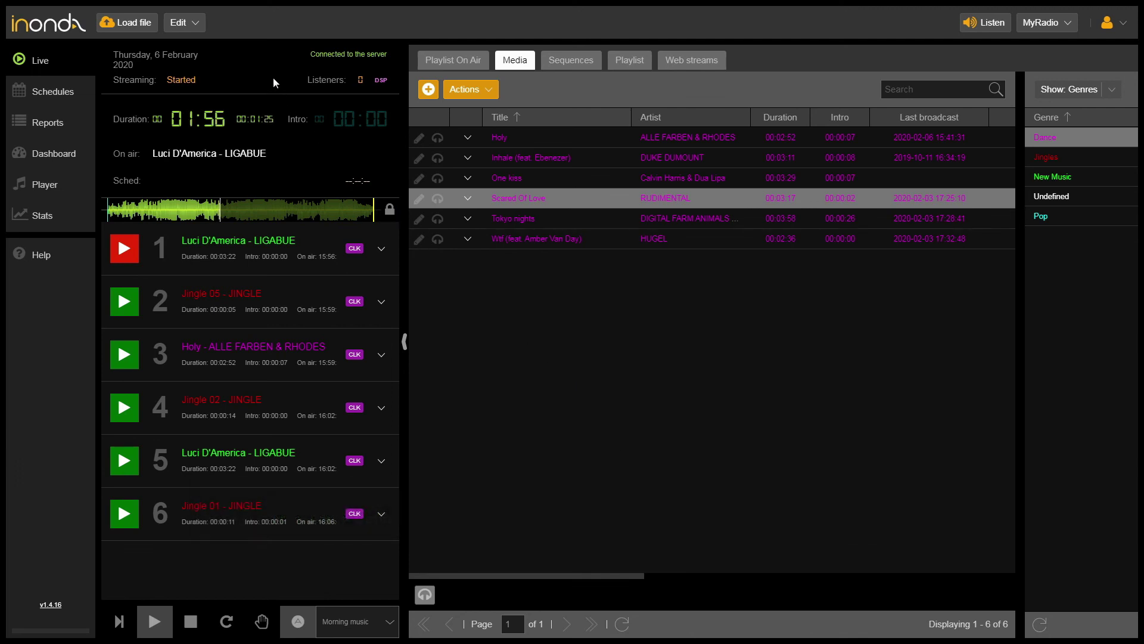
# - Exclude the High Rotation category from the rules, save it and close the category list
pyautogui.click(198, 27)
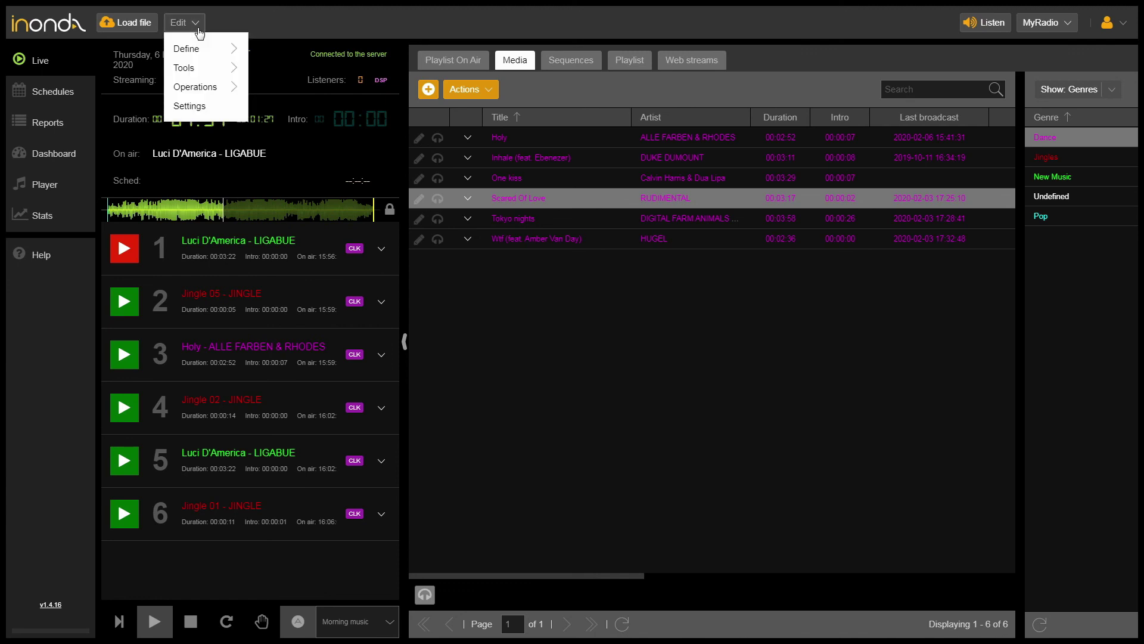
pyautogui.moveTo(227, 51)
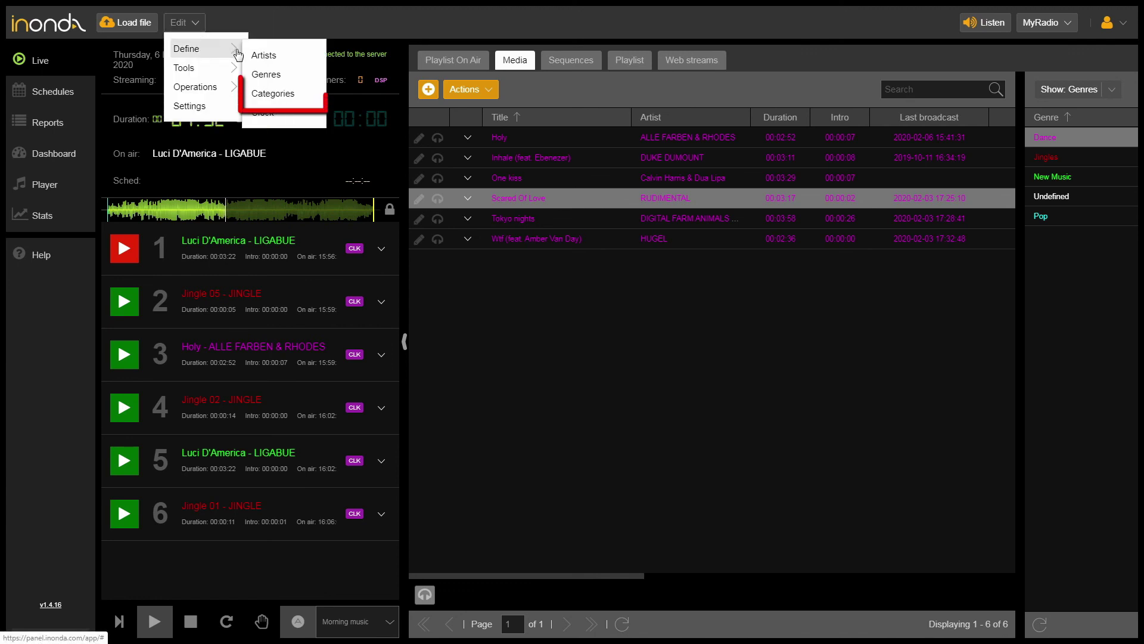
pyautogui.click(311, 99)
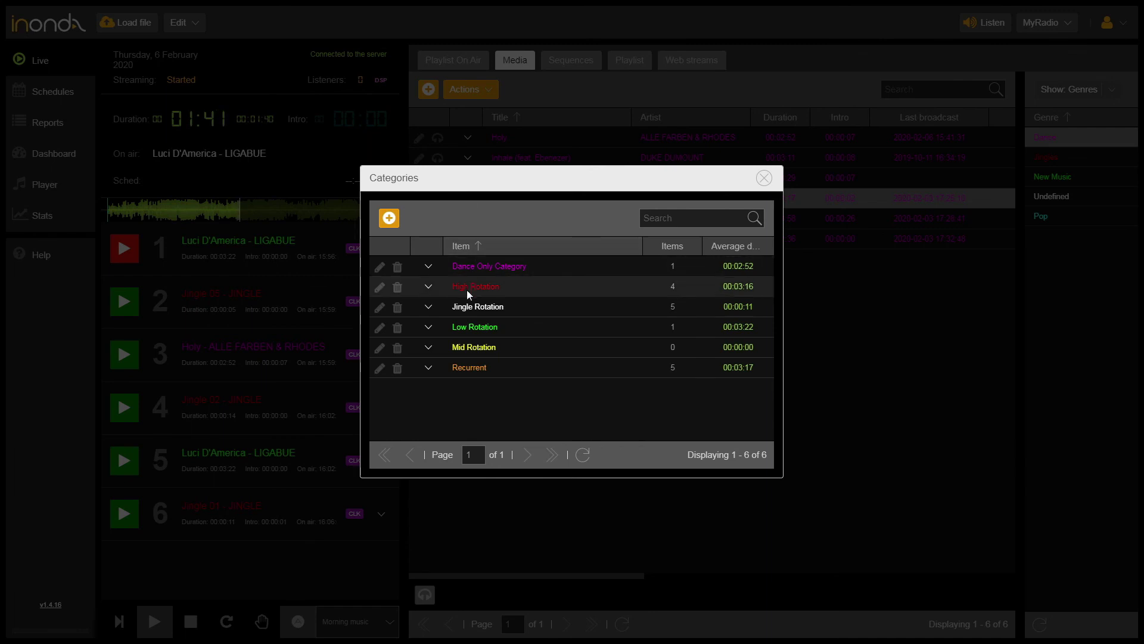
pyautogui.click(381, 288)
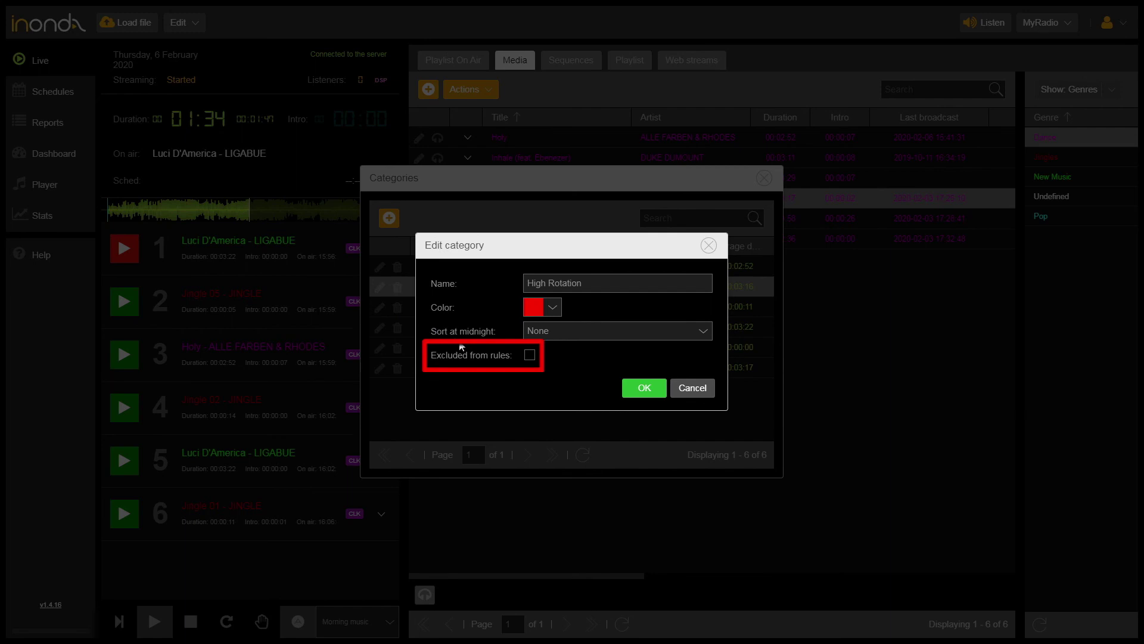
pyautogui.click(529, 355)
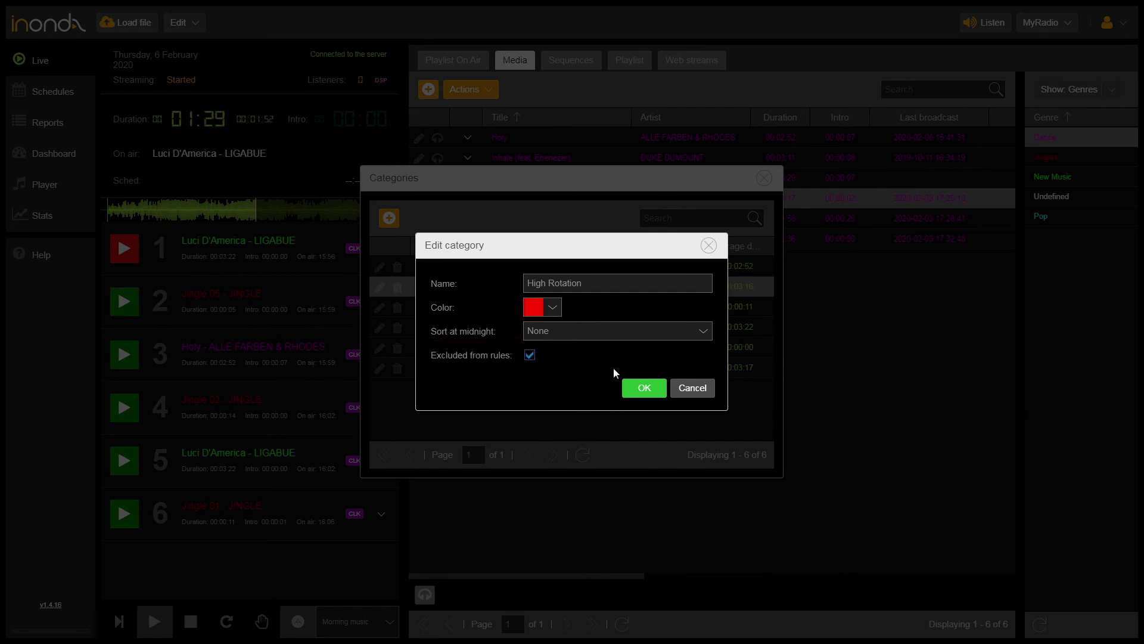
pyautogui.click(643, 389)
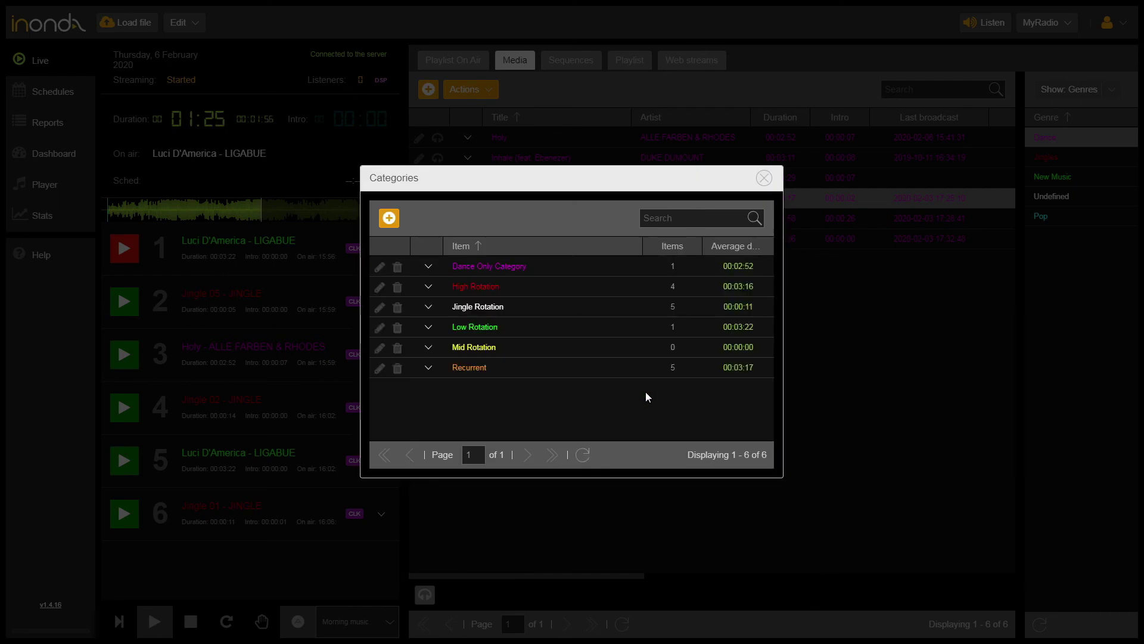
pyautogui.click(763, 179)
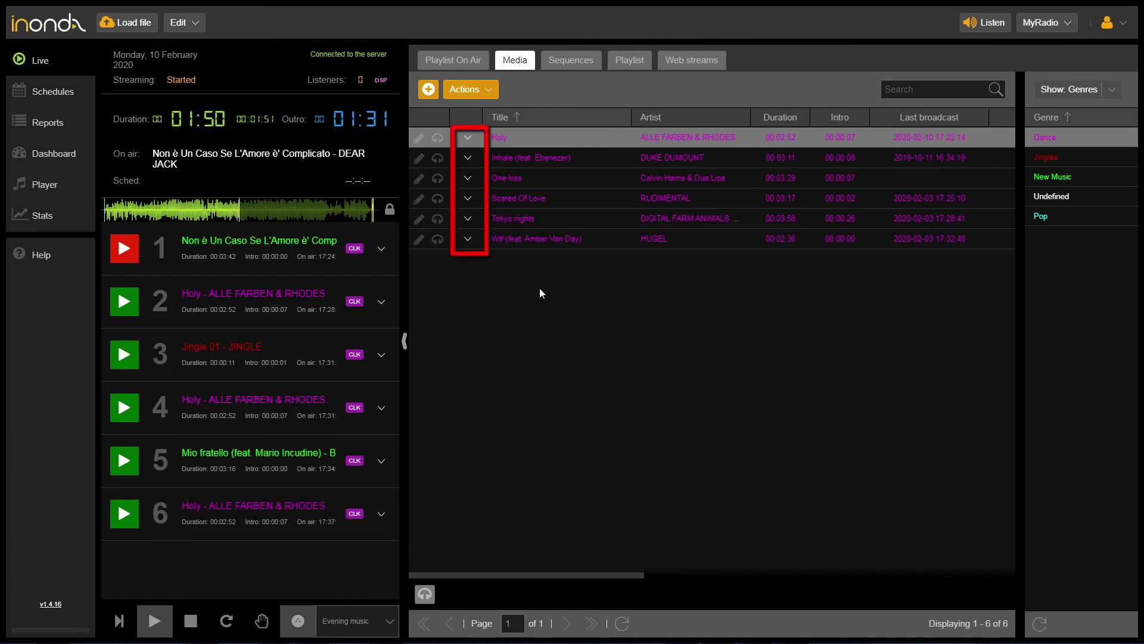
# - Examine the on air times of the song Holy by ALLE FARBEN & RHODES, and close the airing history
pyautogui.click(468, 139)
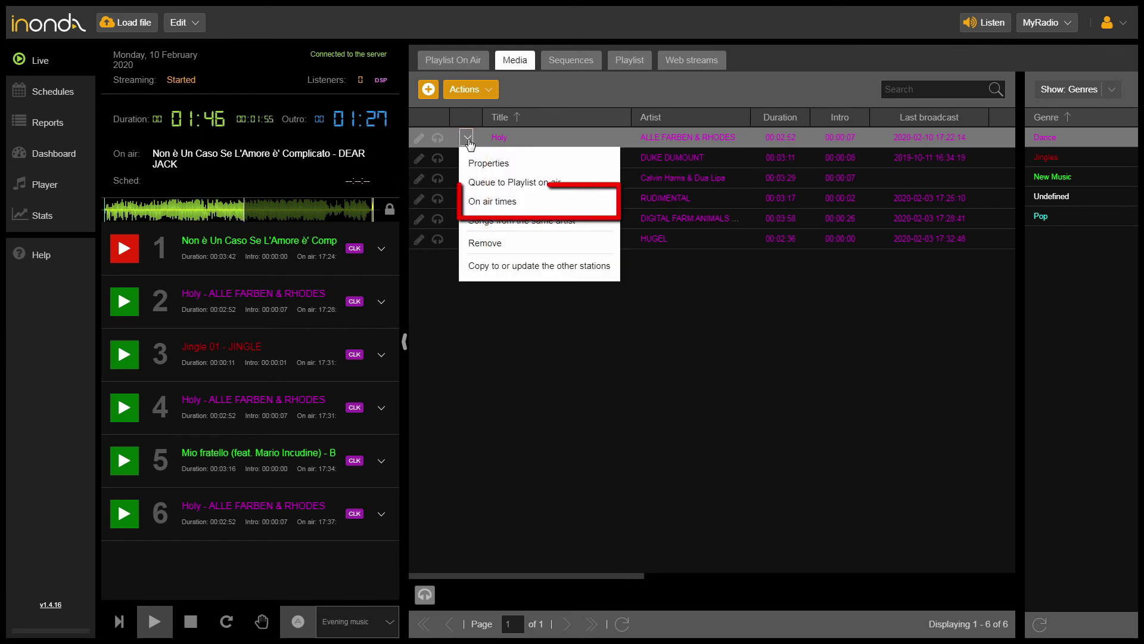
pyautogui.click(549, 208)
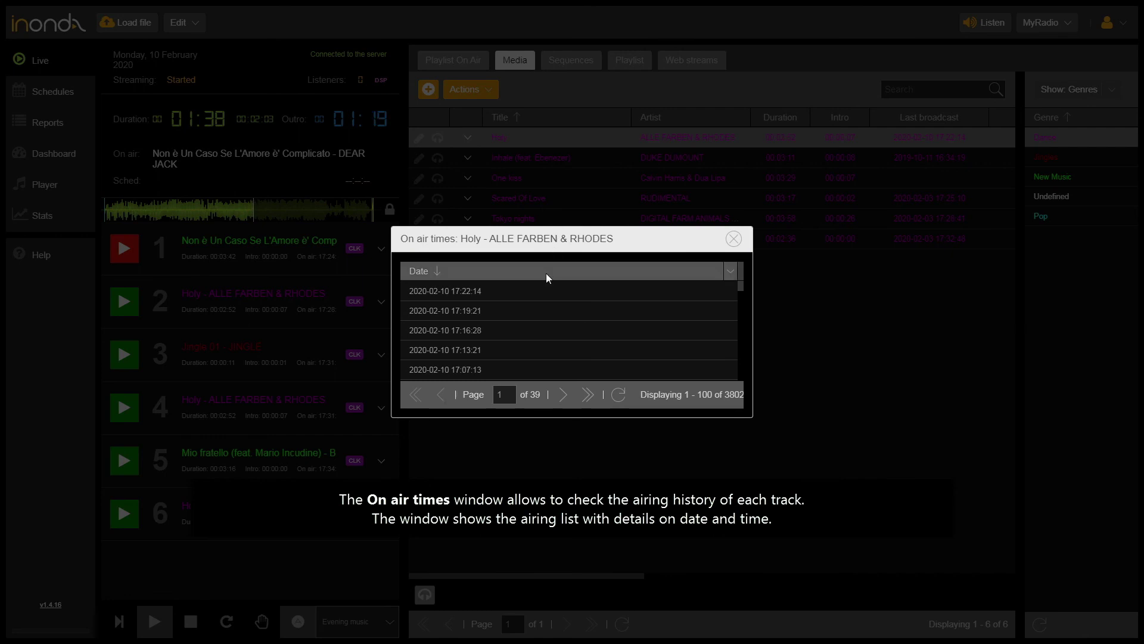
pyautogui.click(541, 290)
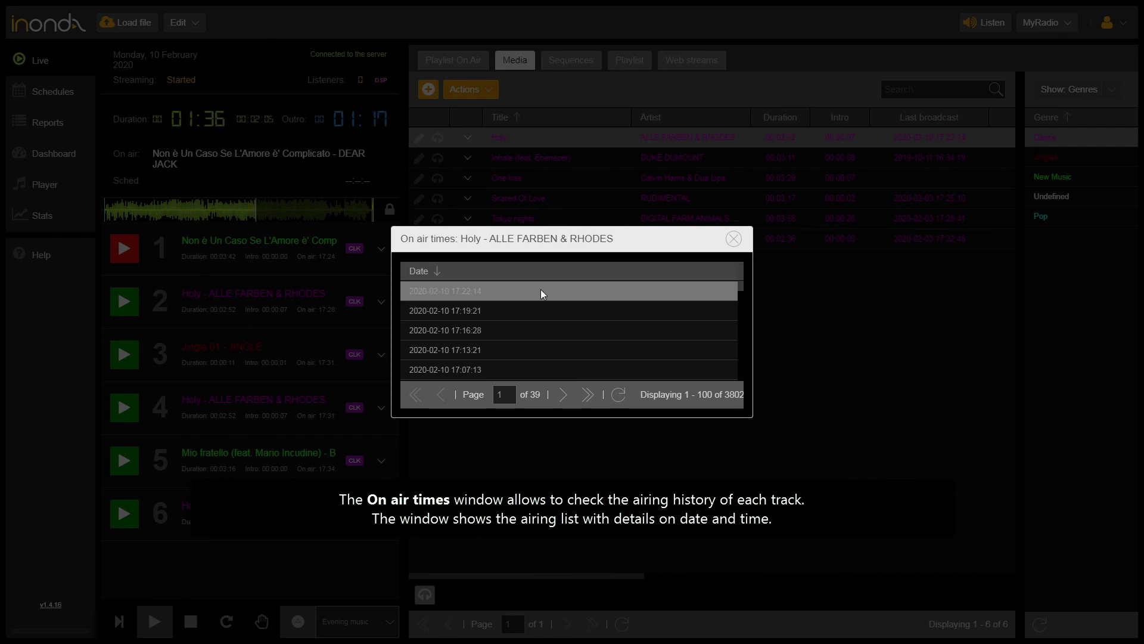
pyautogui.click(544, 312)
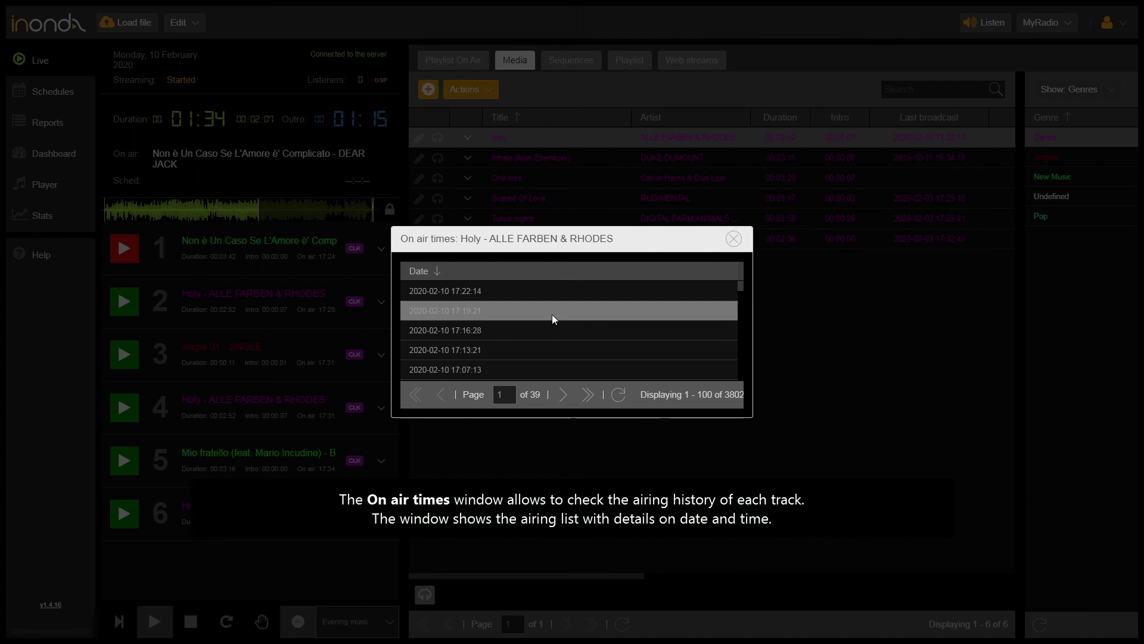
pyautogui.click(555, 325)
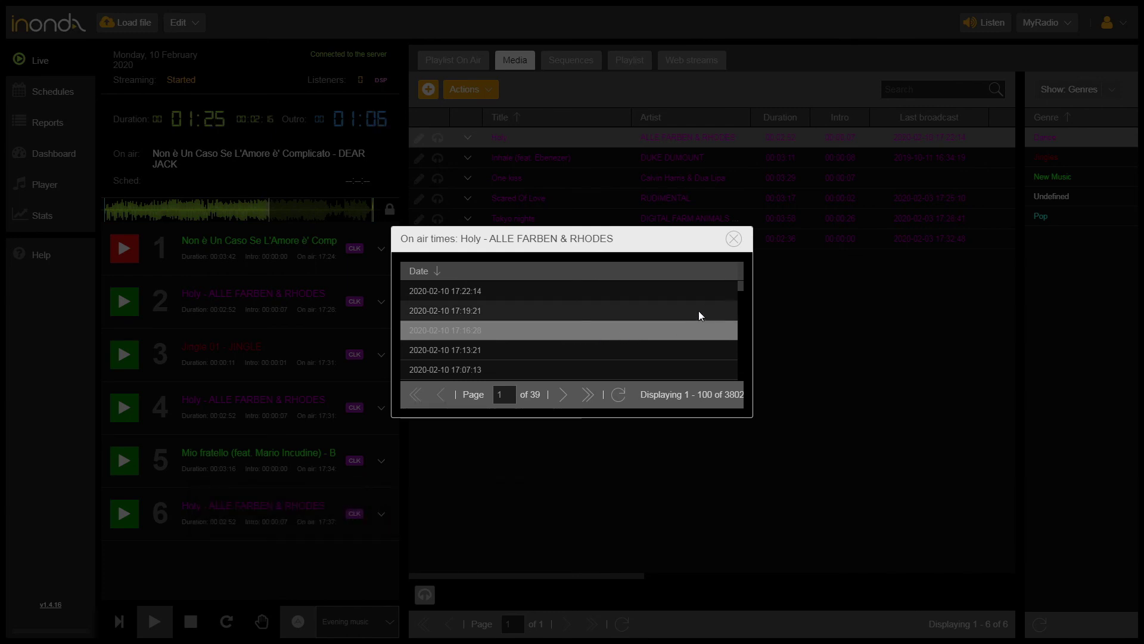
pyautogui.click(735, 243)
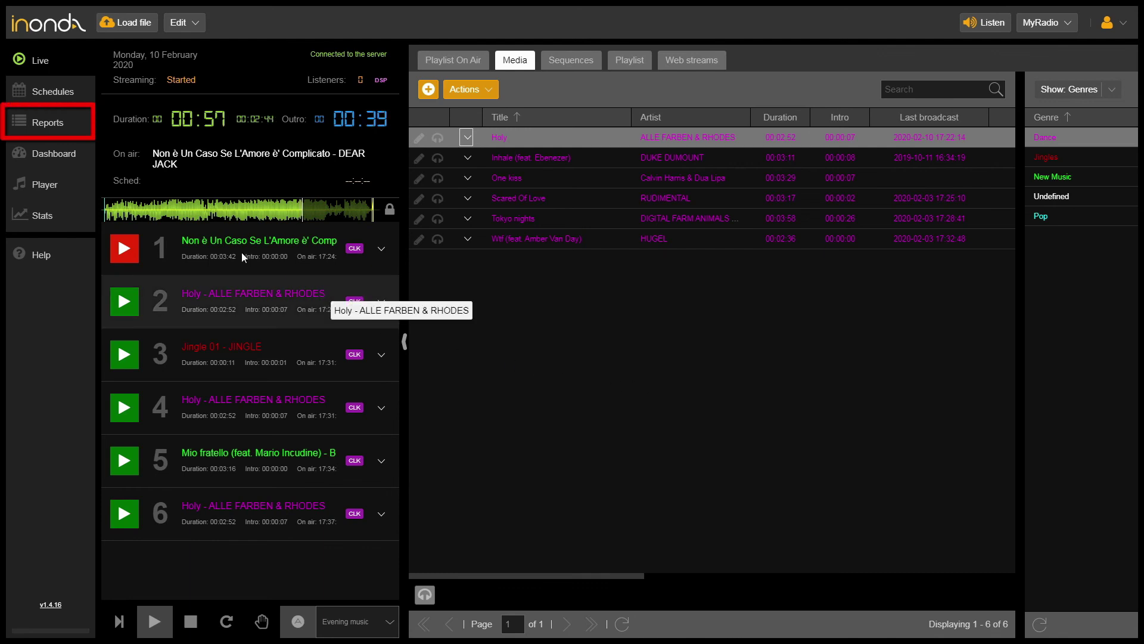
# - Show the broadcast report for the last 30 days and open its CSV export options
pyautogui.click(51, 122)
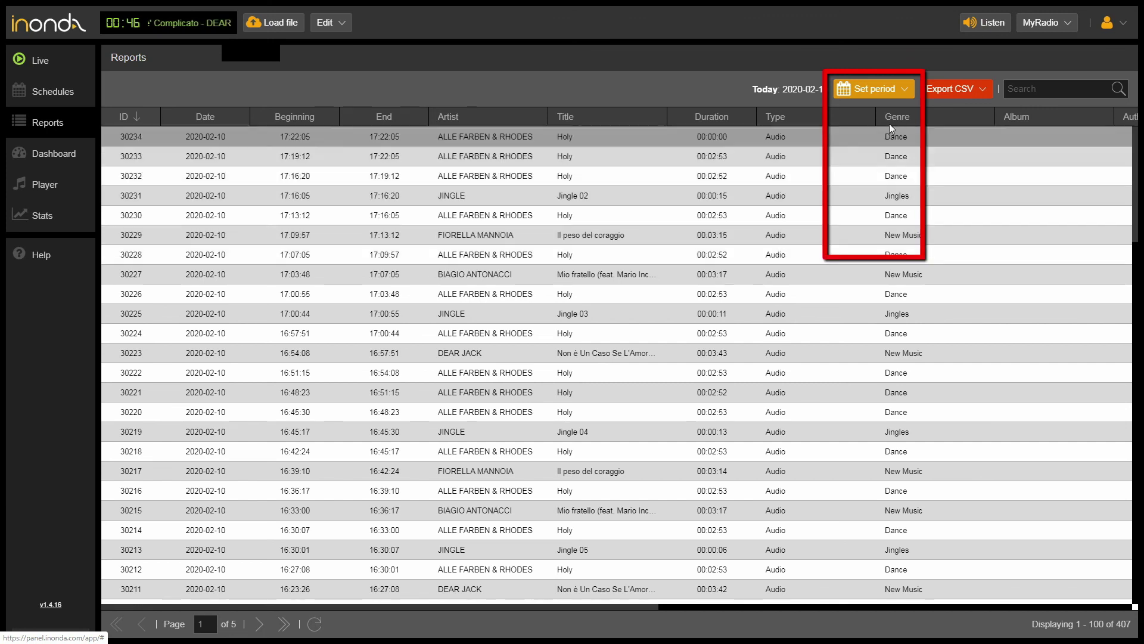
pyautogui.click(905, 91)
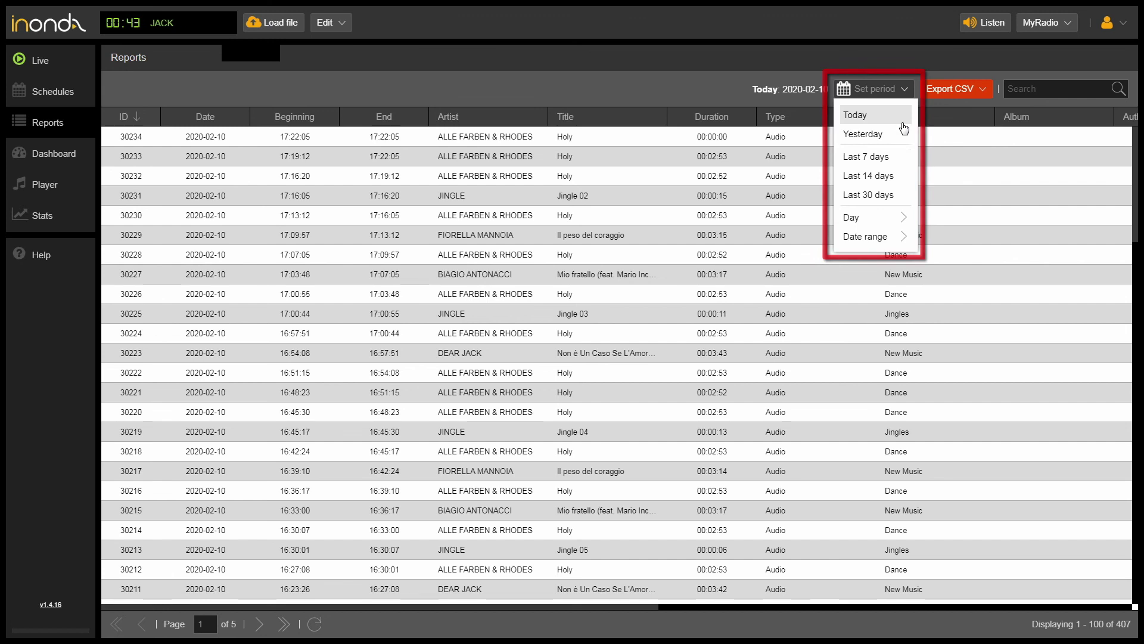
pyautogui.click(898, 145)
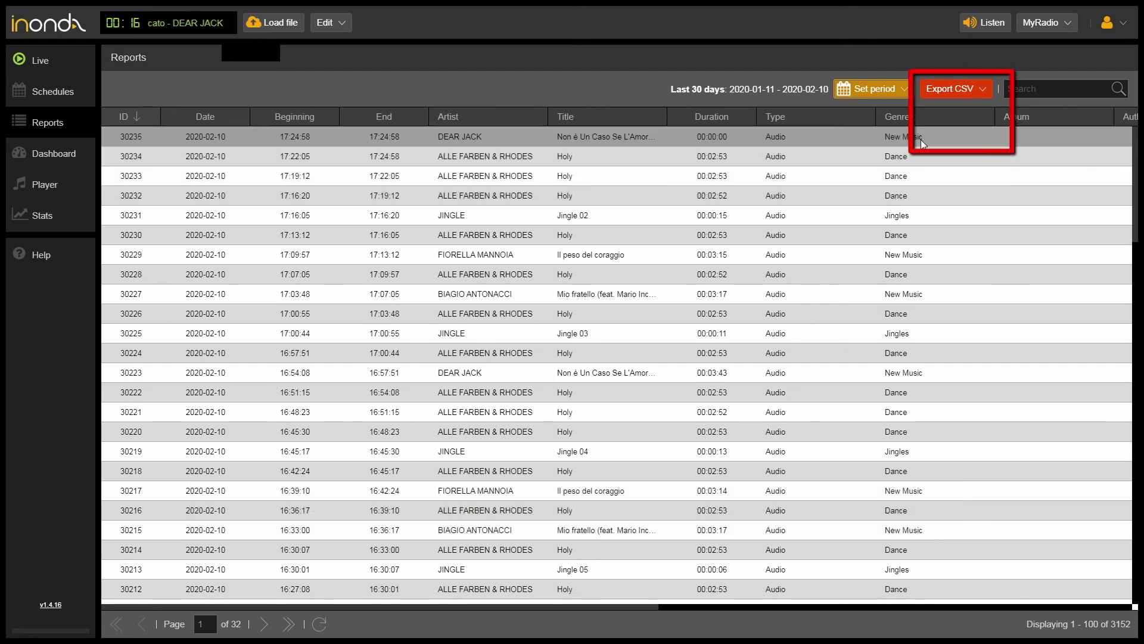
pyautogui.click(986, 91)
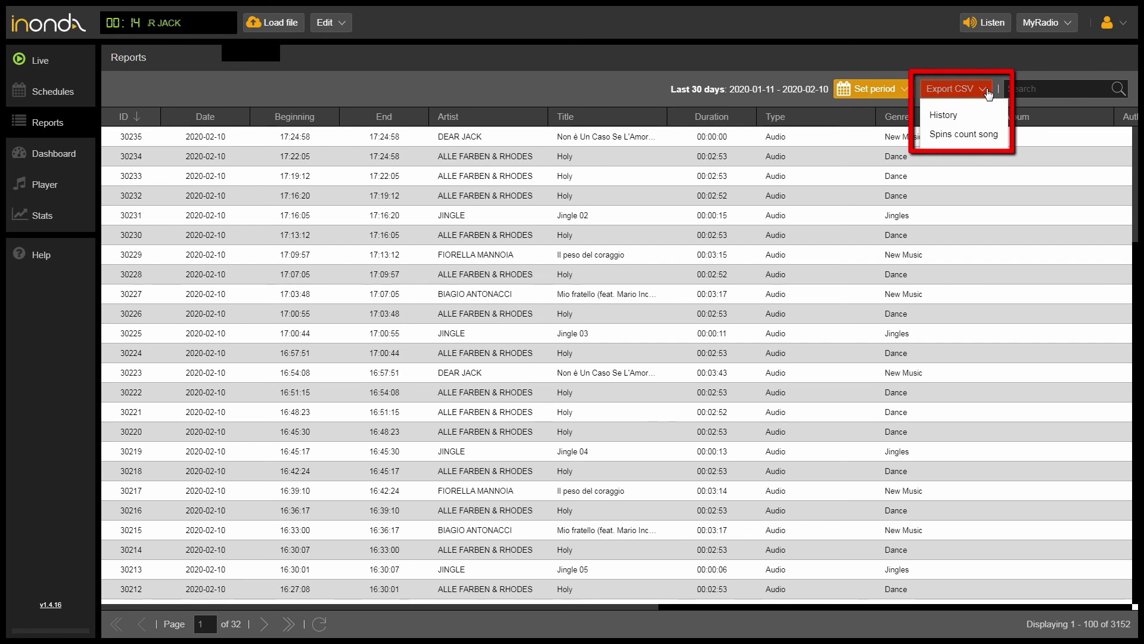